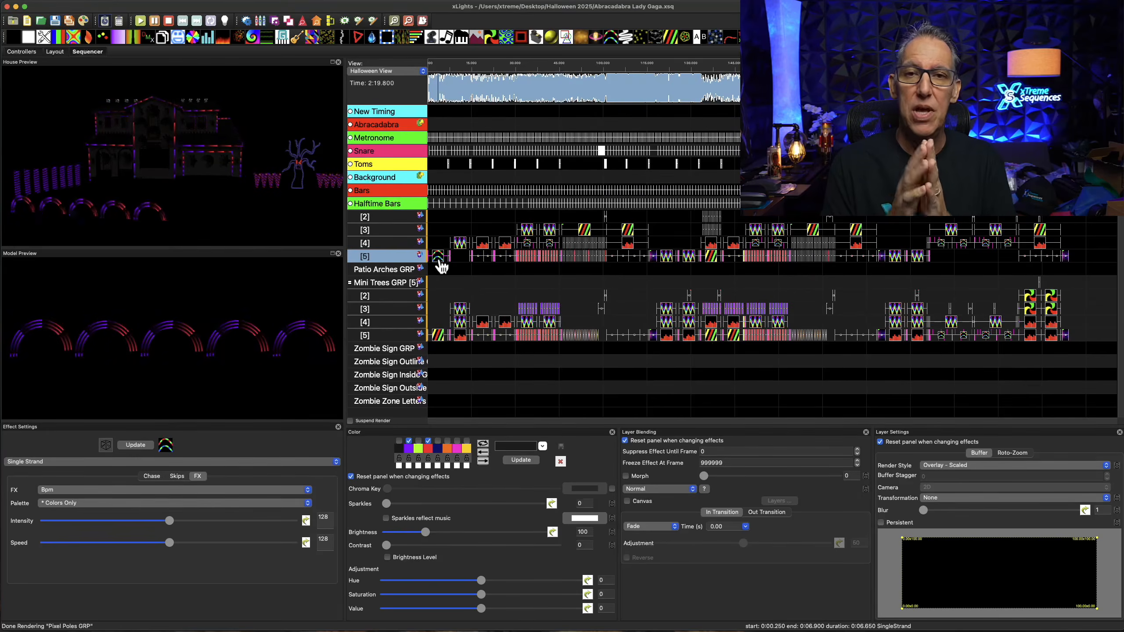
Move the opening Single Strand effect on the triple arches from layer 5 up to layer 3 and back, twice
{"action": "left_click", "coordinate": [439, 261]}
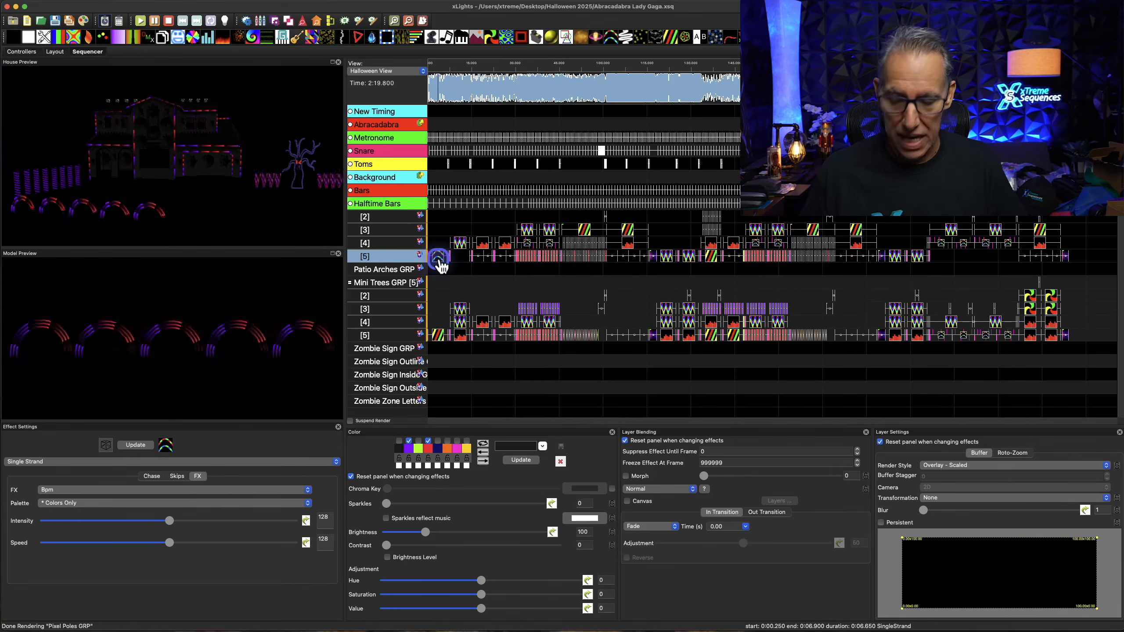
{"action": "key", "text": "Up"}
{"action": "key", "text": "Up"}
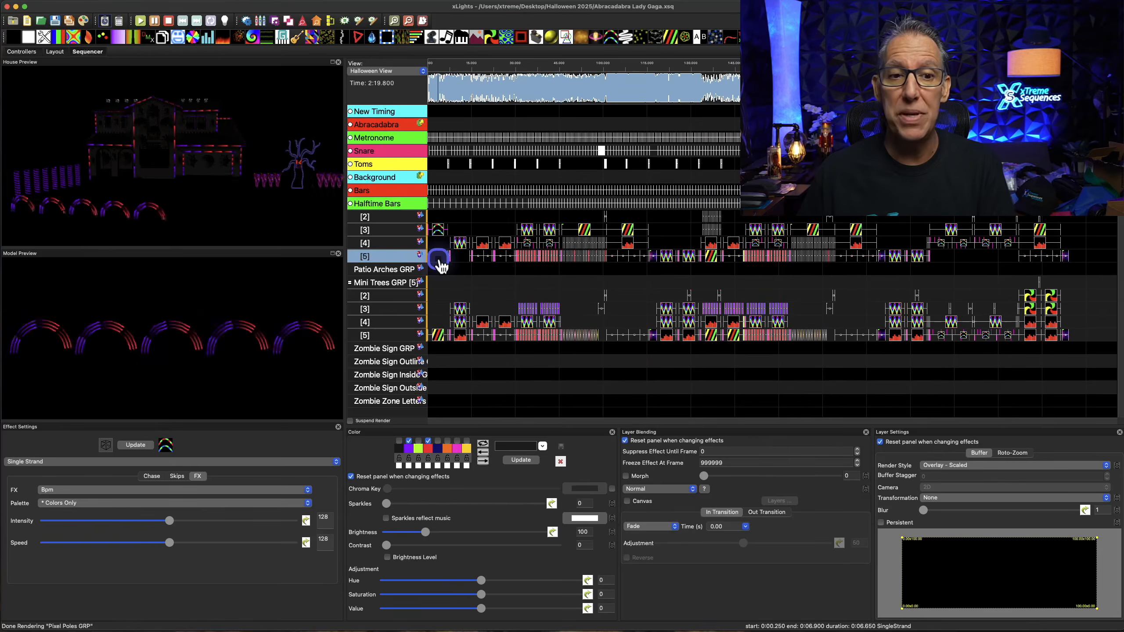
{"action": "key", "text": "Down"}
{"action": "key", "text": "Down"}
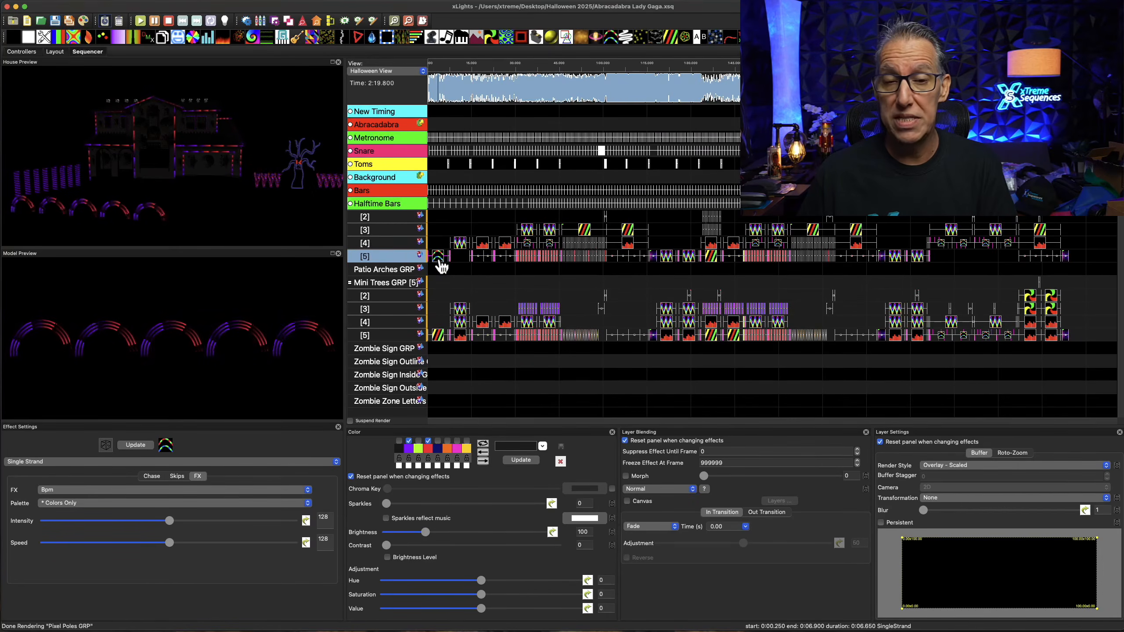
{"action": "key", "text": "Up"}
{"action": "key", "text": "Up"}
{"action": "key", "text": "Down"}
{"action": "key", "text": "Down"}
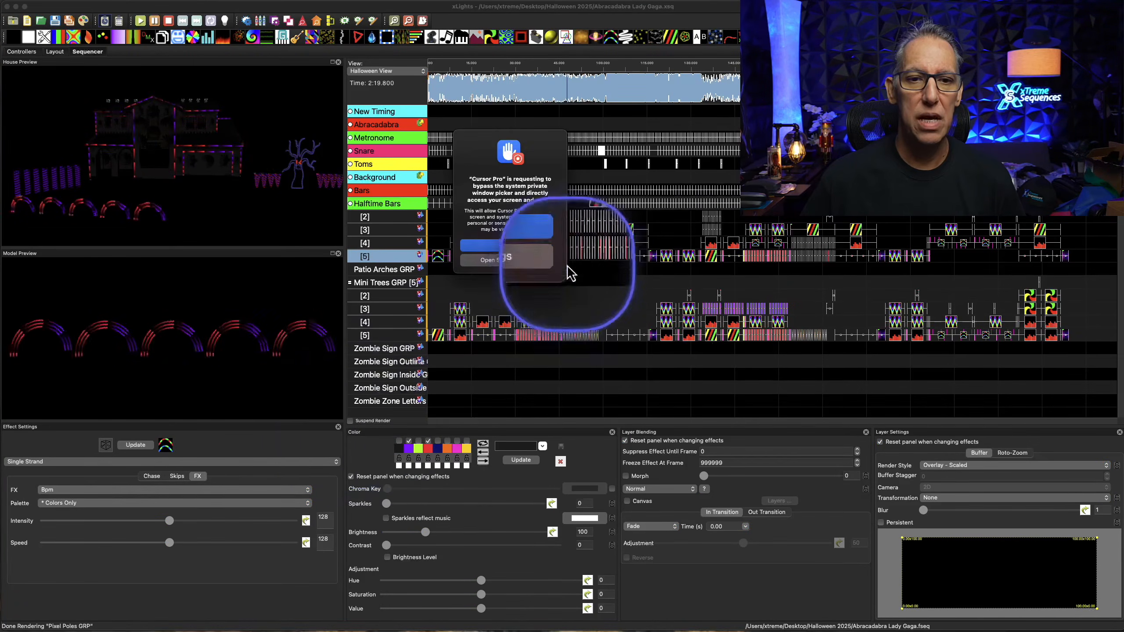
Dismiss the Cursor Pro screen-access request and select the opening Single Strand effect on layer 5 of the triple arches
{"action": "left_click", "coordinate": [530, 247]}
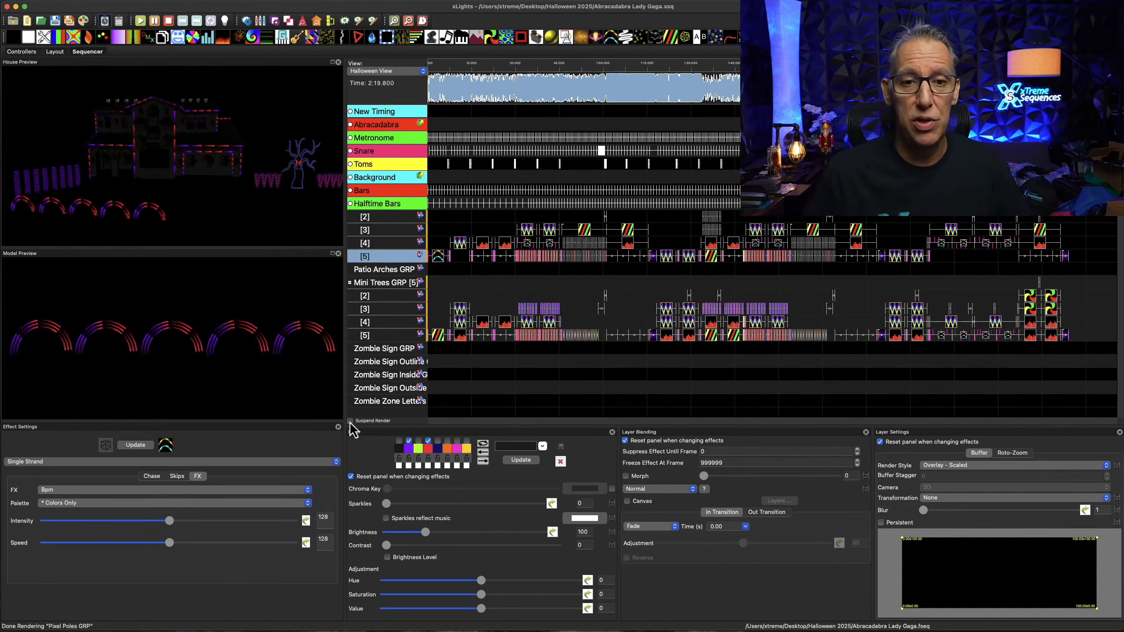
{"action": "left_click", "coordinate": [439, 256]}
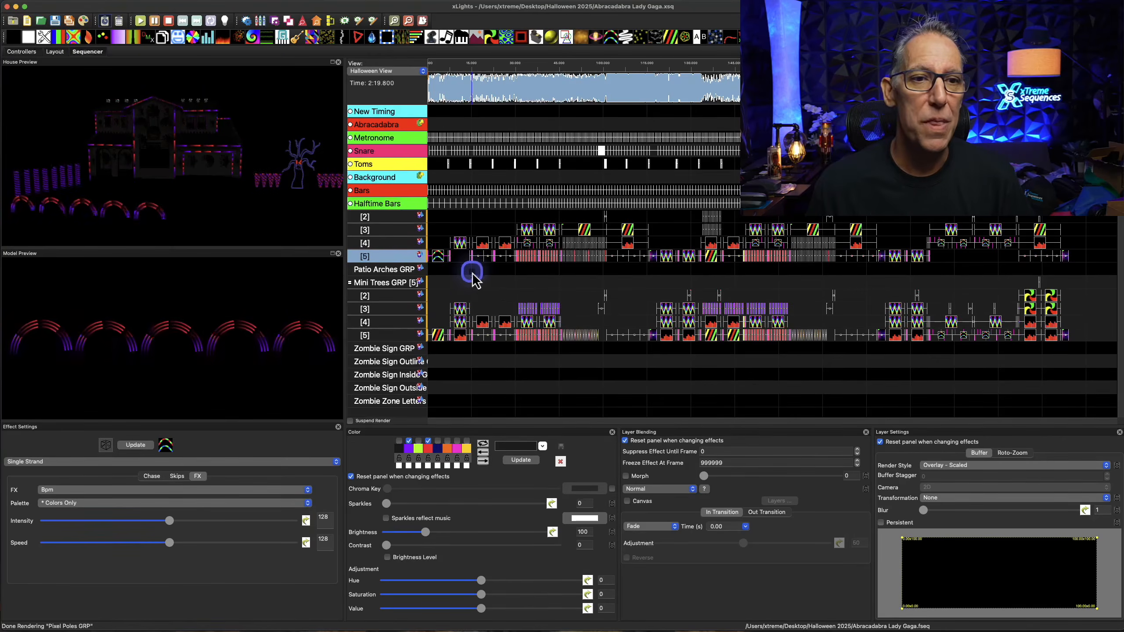
Expand the Abracadabra timing track into its word and phoneme layers and bring the lyrics around MIND into readable view
{"action": "double_click", "coordinate": [388, 128]}
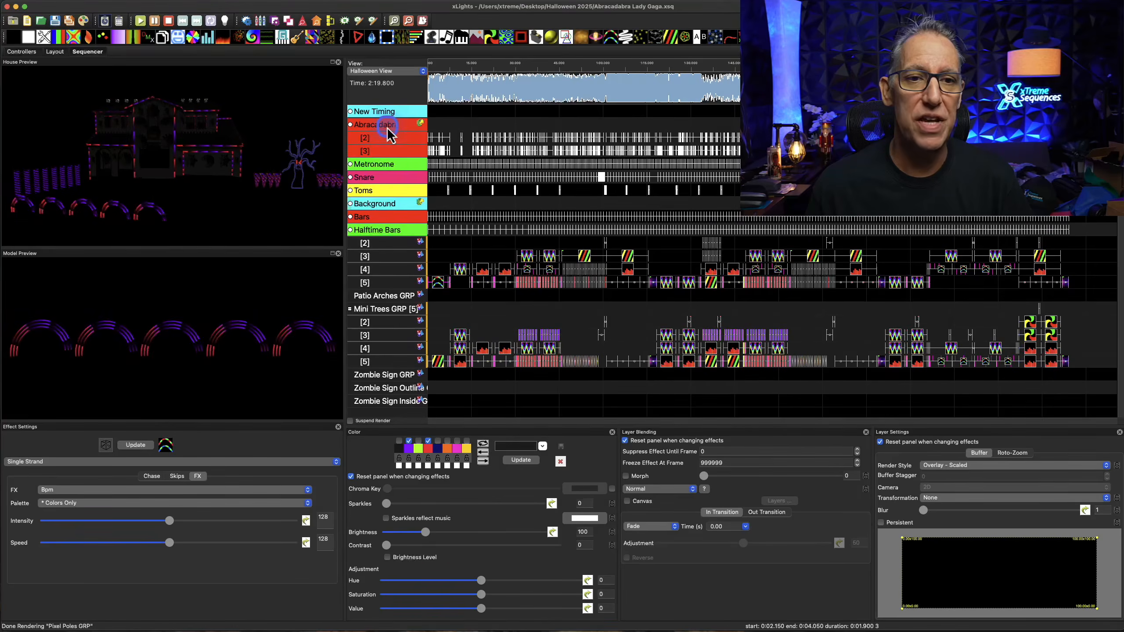
{"action": "left_click", "coordinate": [537, 93]}
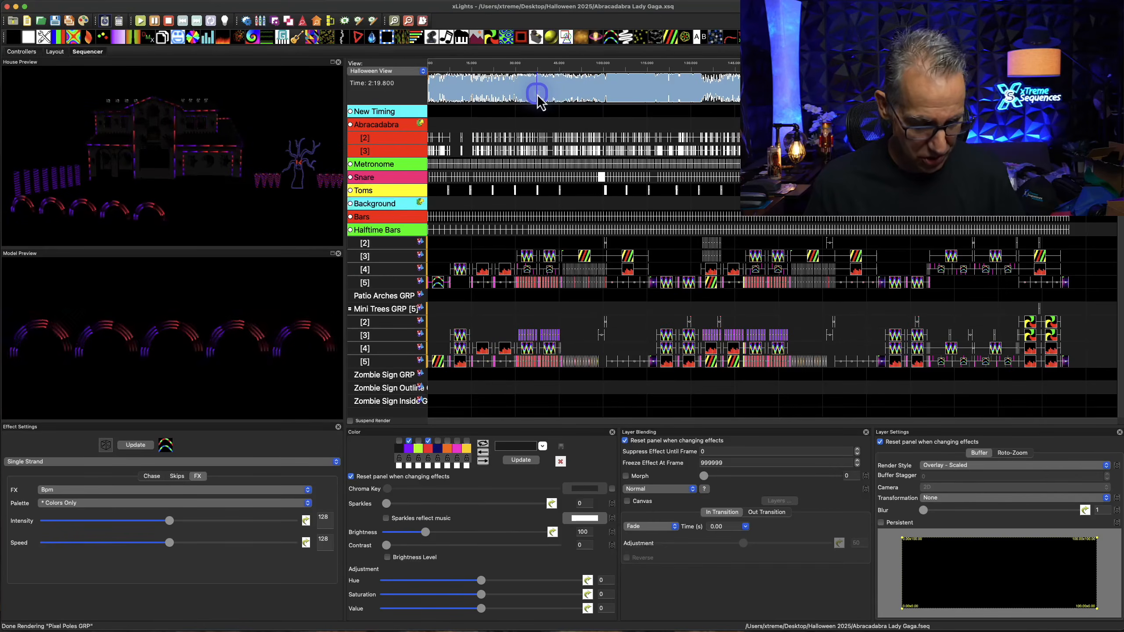
{"action": "left_click", "coordinate": [507, 92]}
{"action": "scroll", "coordinate": [508, 92], "scroll_direction": "up", "scroll_amount": 3}
{"action": "scroll", "coordinate": [507, 93], "scroll_direction": "up", "scroll_amount": 5}
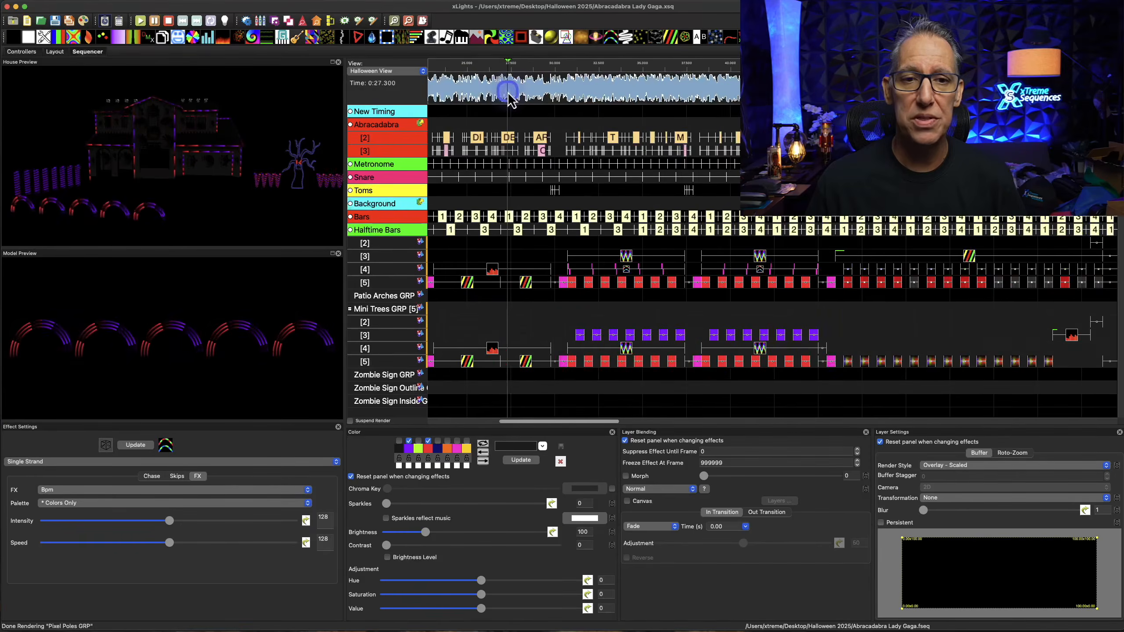
{"action": "left_click", "coordinate": [522, 410]}
{"action": "left_click_drag", "start_coordinate": [524, 416], "coordinate": [514, 423]}
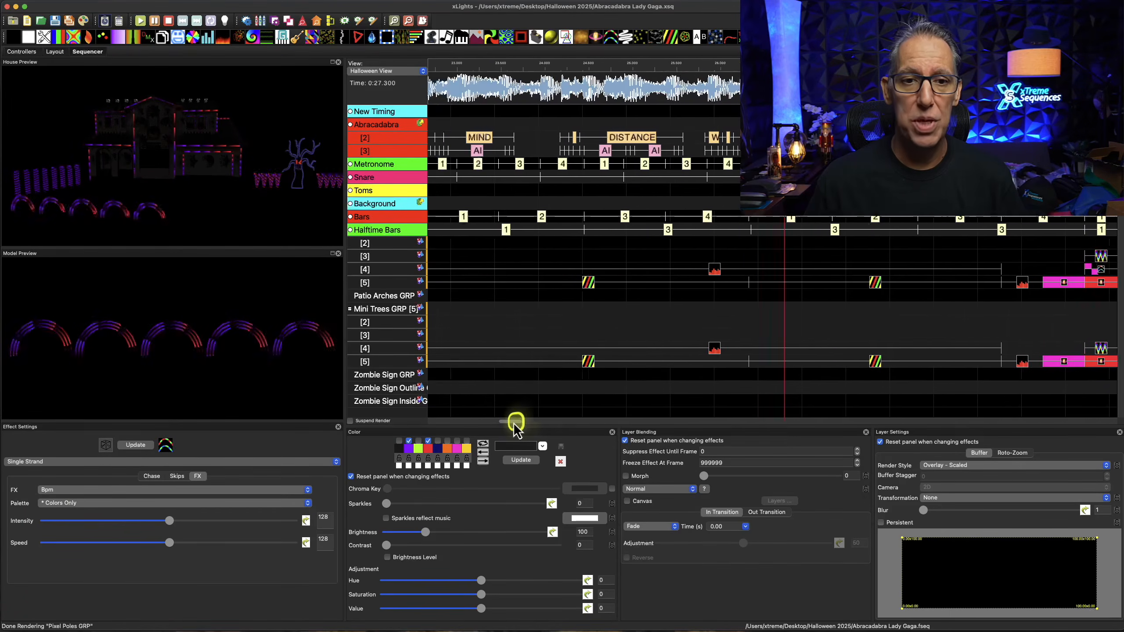
Play the AI phoneme mark under the word MIND and relabel it AI-shimmer
{"action": "left_click", "coordinate": [553, 150]}
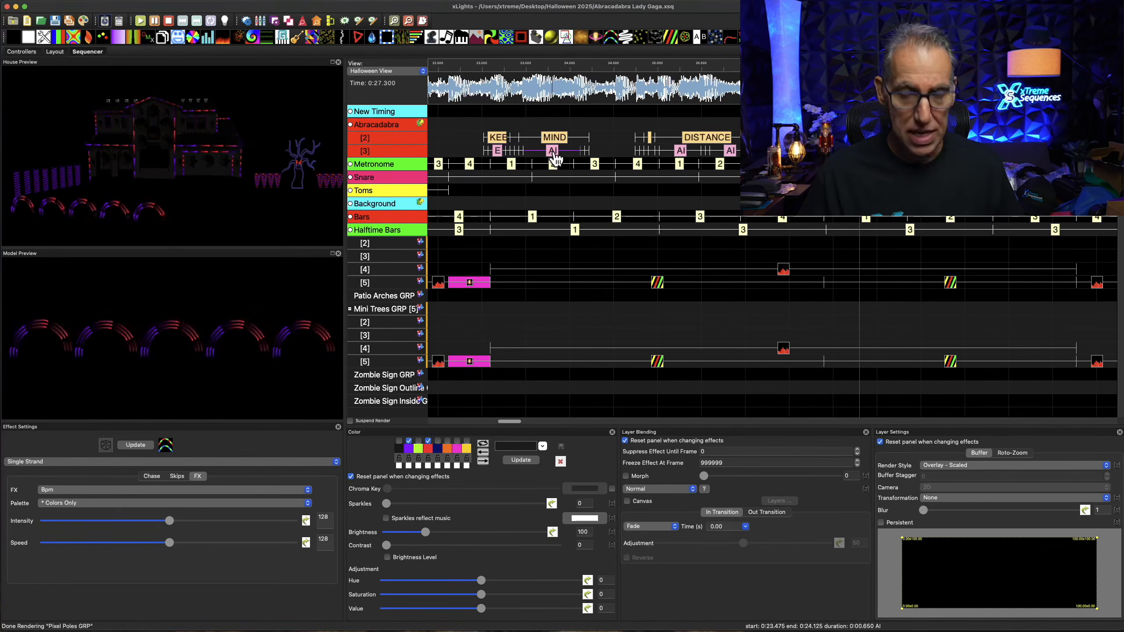
{"action": "left_click", "coordinate": [553, 151]}
{"action": "double_click", "coordinate": [553, 152]}
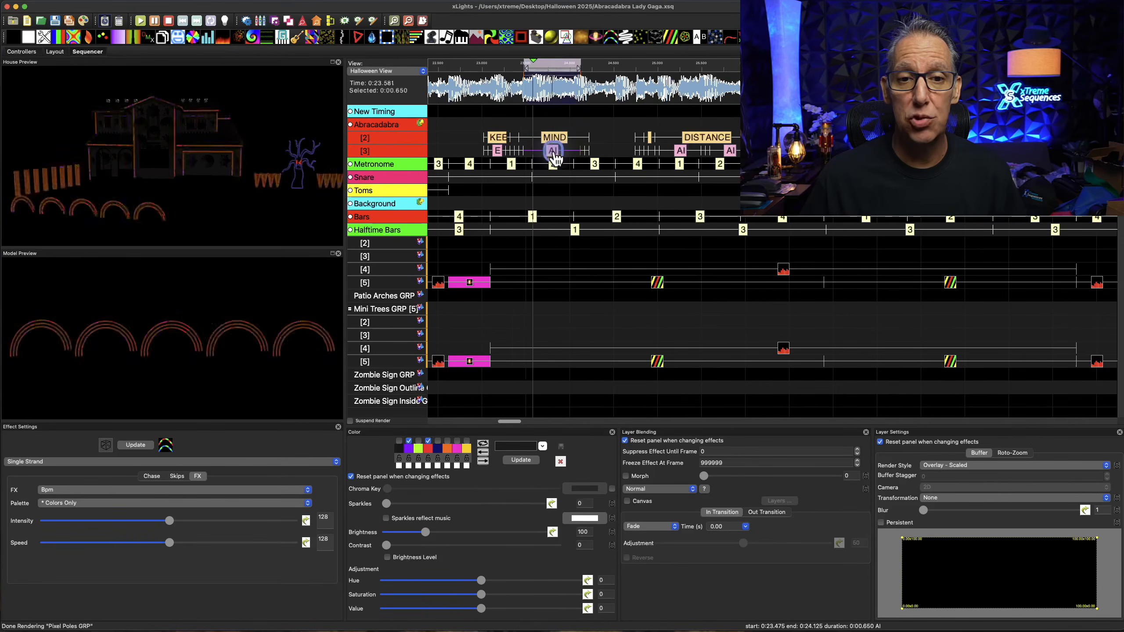
{"action": "double_click", "coordinate": [553, 152]}
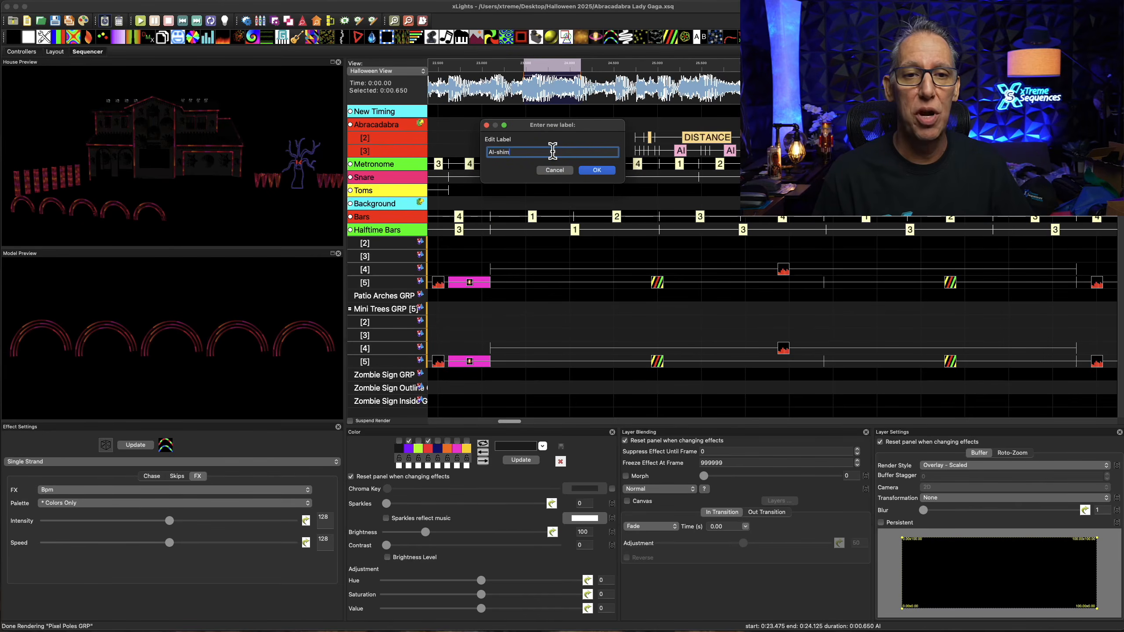
{"action": "type", "text": "-shimmer"}
{"action": "left_click", "coordinate": [583, 171]}
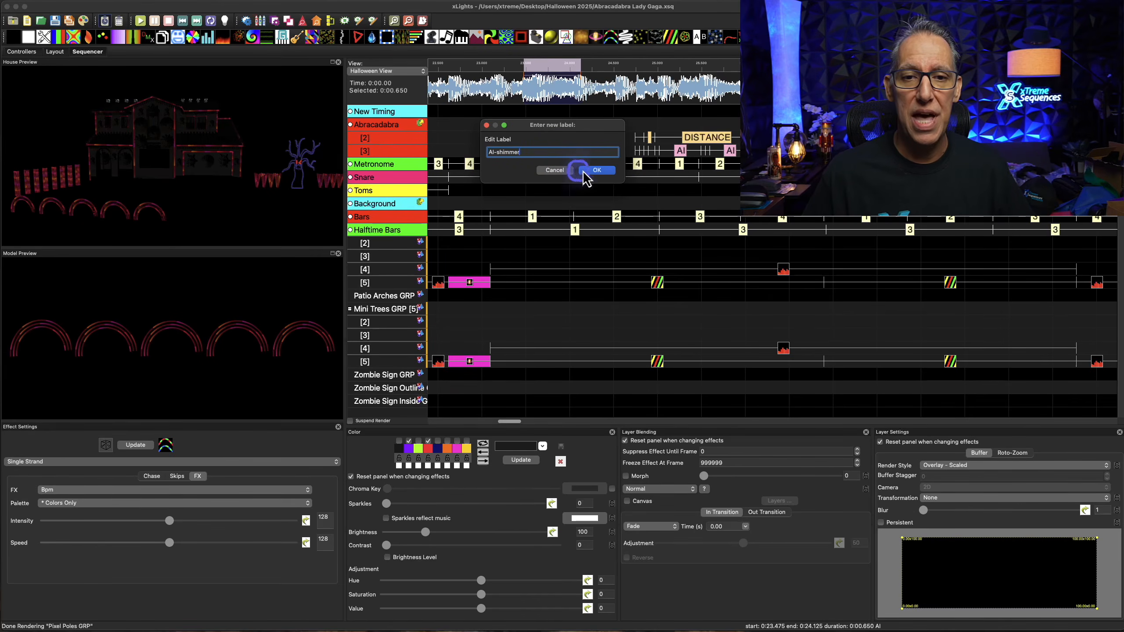
Change the label of the phoneme mark under MIND back to AI
{"action": "left_click", "coordinate": [555, 151]}
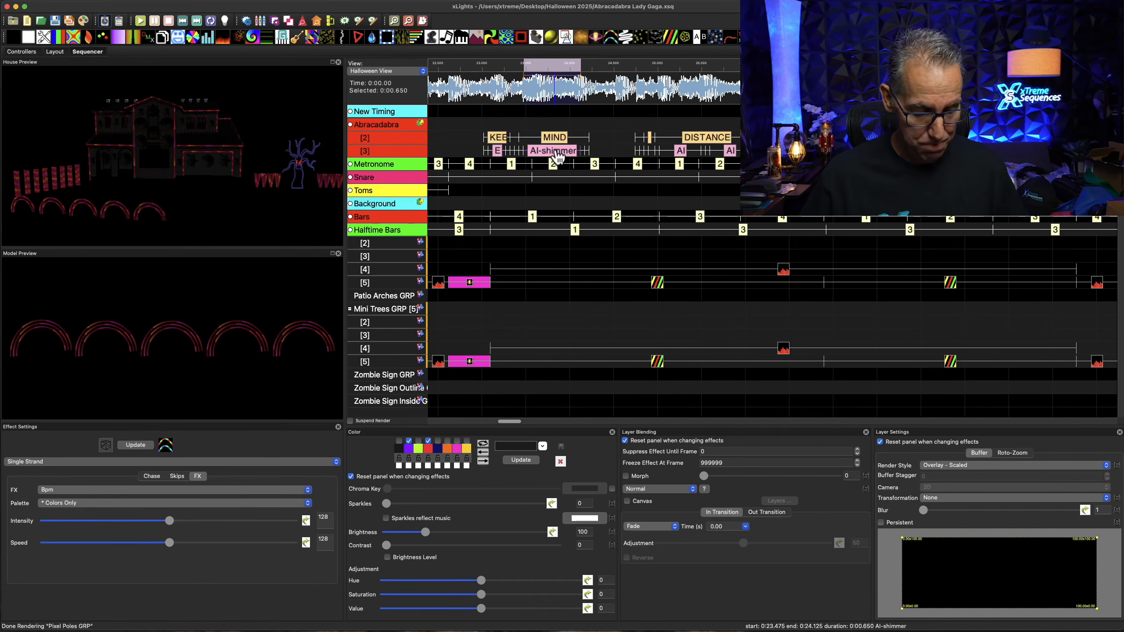
{"action": "double_click", "coordinate": [556, 153]}
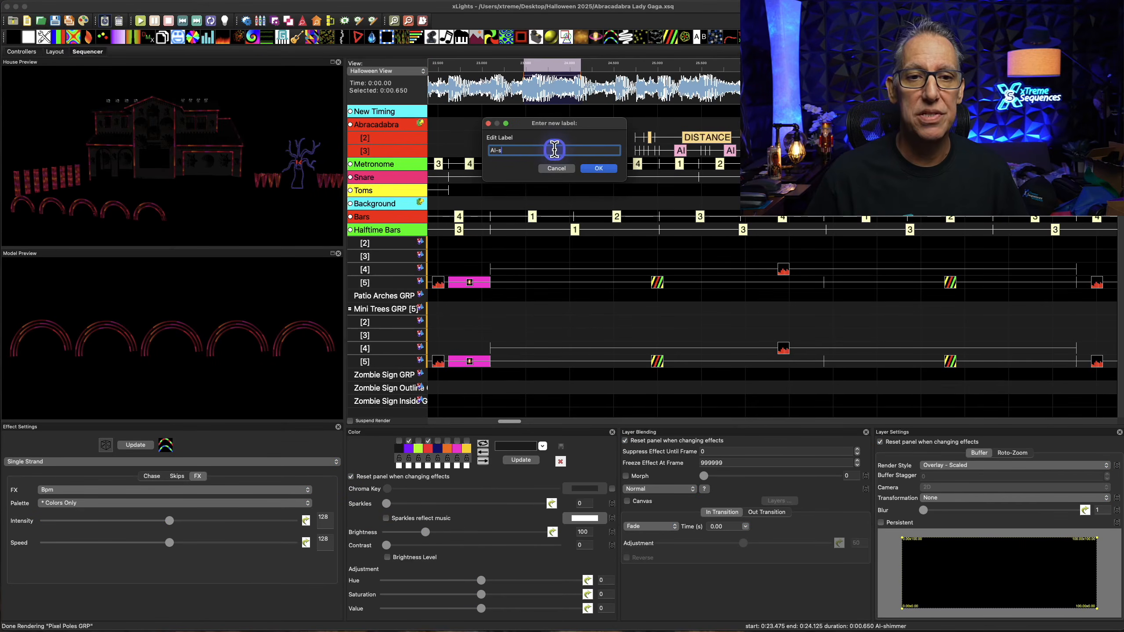
{"action": "key", "text": "Return"}
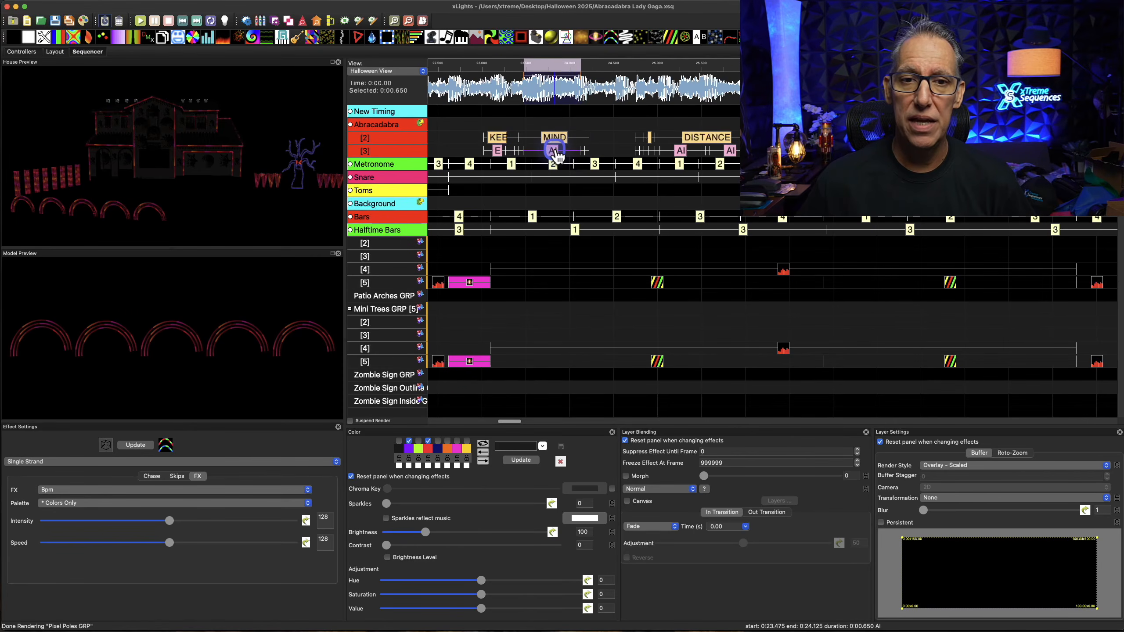
Examine the available commands and the label editor for the AI phoneme mark under MIND
{"action": "right_click", "coordinate": [557, 153]}
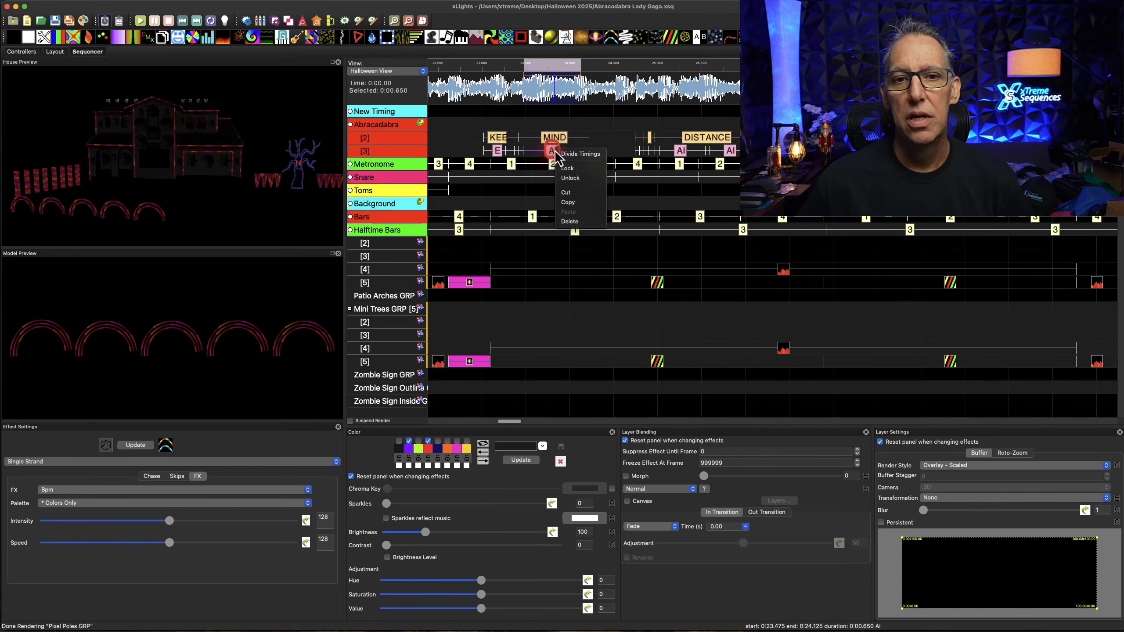
{"action": "left_click", "coordinate": [552, 153]}
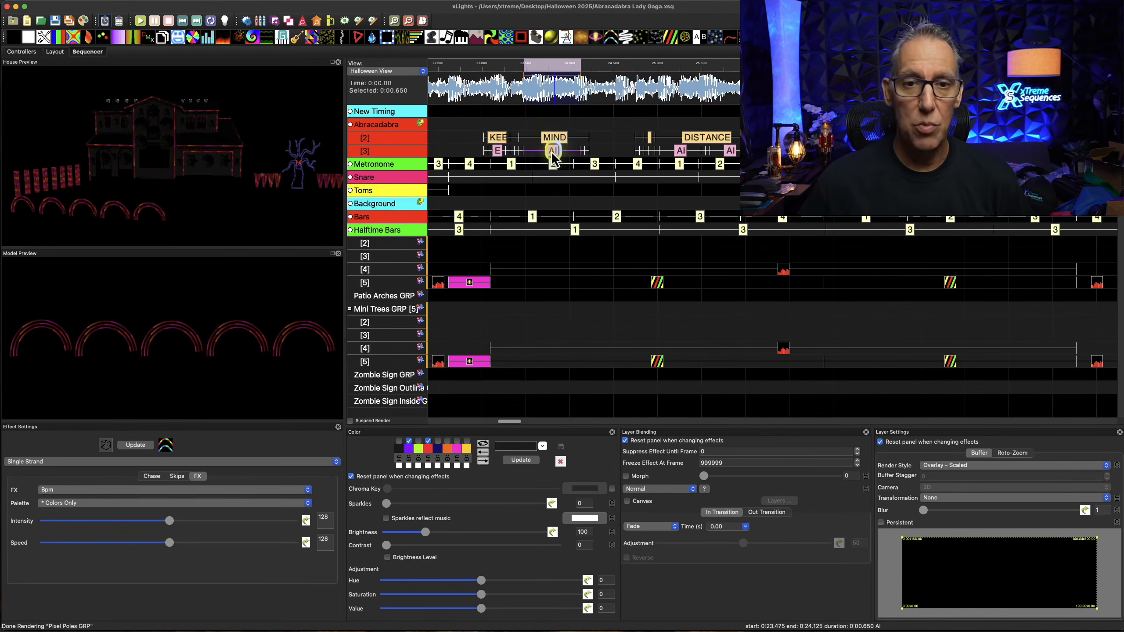
{"action": "double_click", "coordinate": [553, 151]}
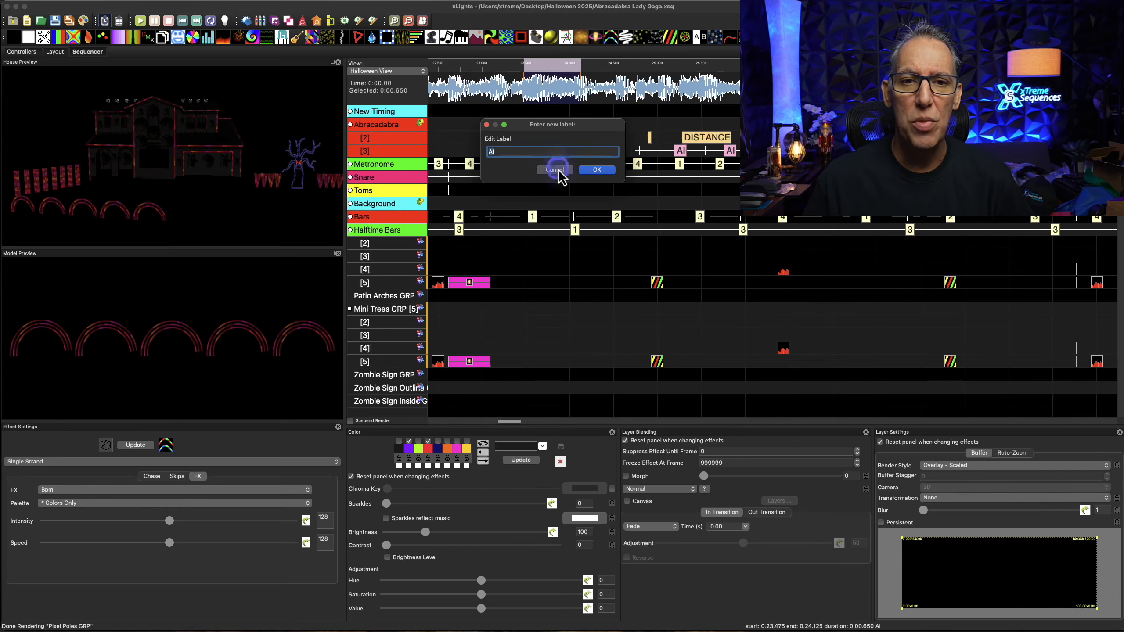
{"action": "left_click", "coordinate": [556, 170]}
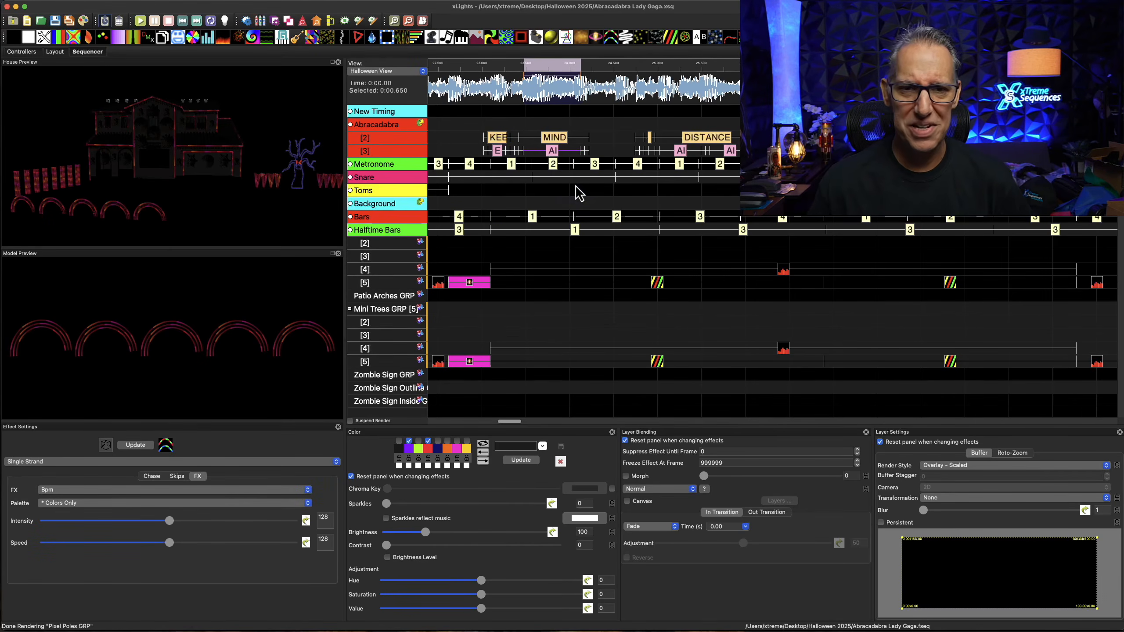
{"action": "left_click", "coordinate": [556, 151]}
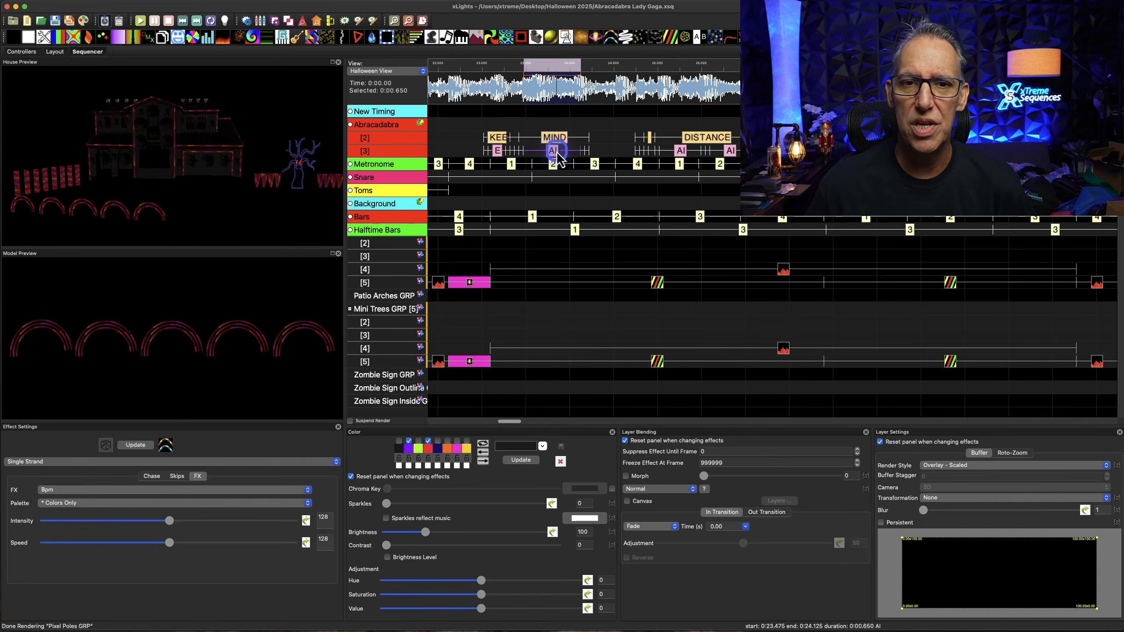
{"action": "right_click", "coordinate": [553, 156]}
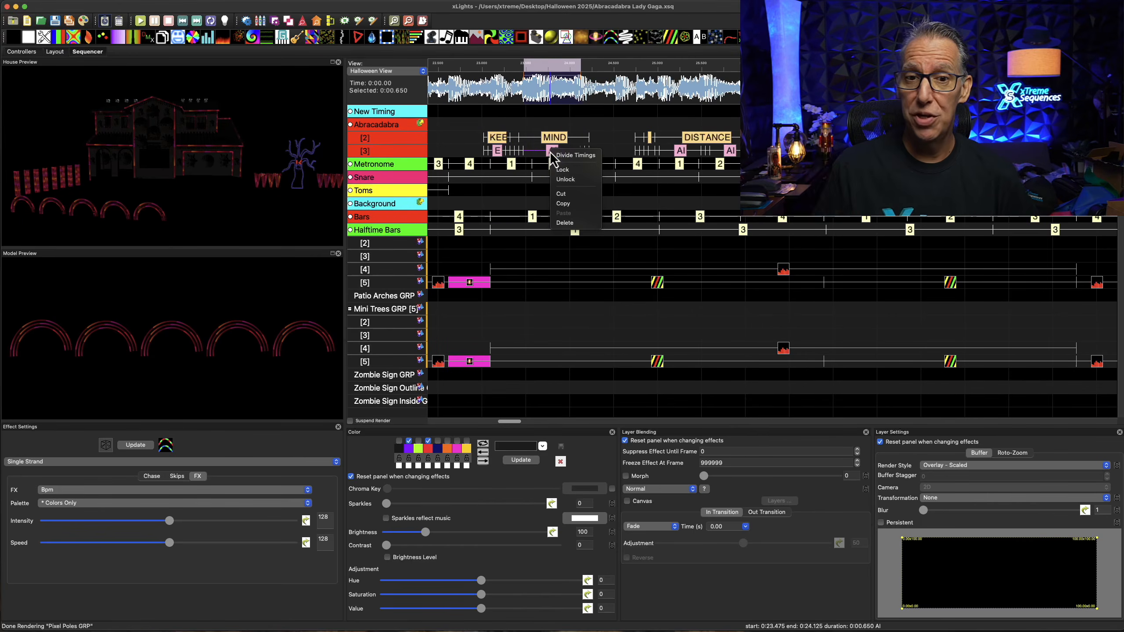
{"action": "left_click", "coordinate": [586, 179]}
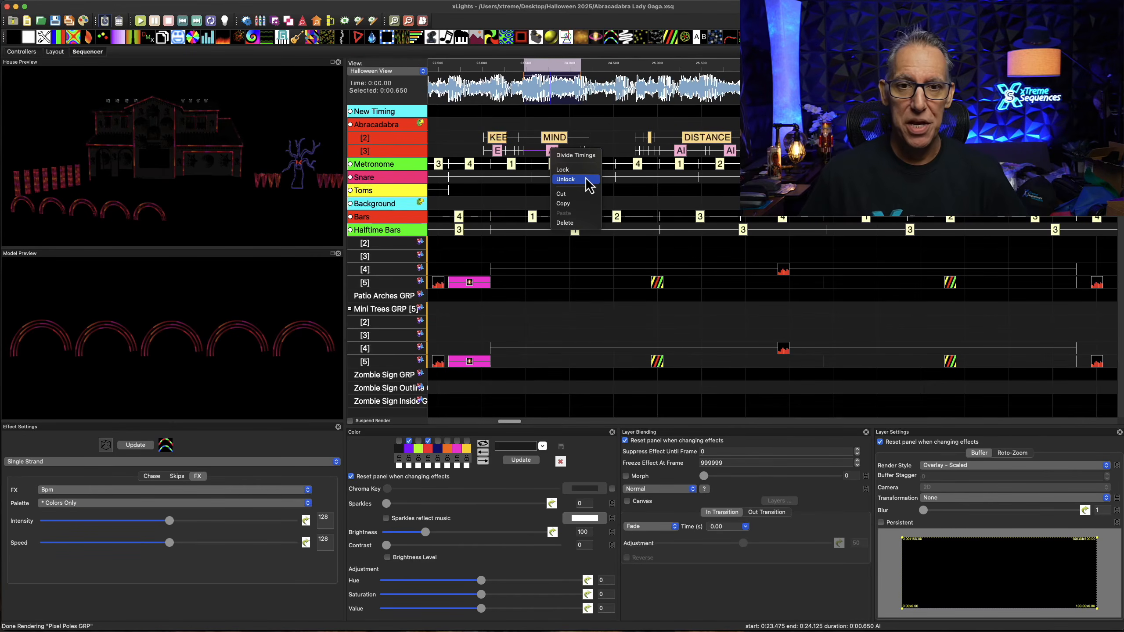
{"action": "left_click", "coordinate": [606, 131]}
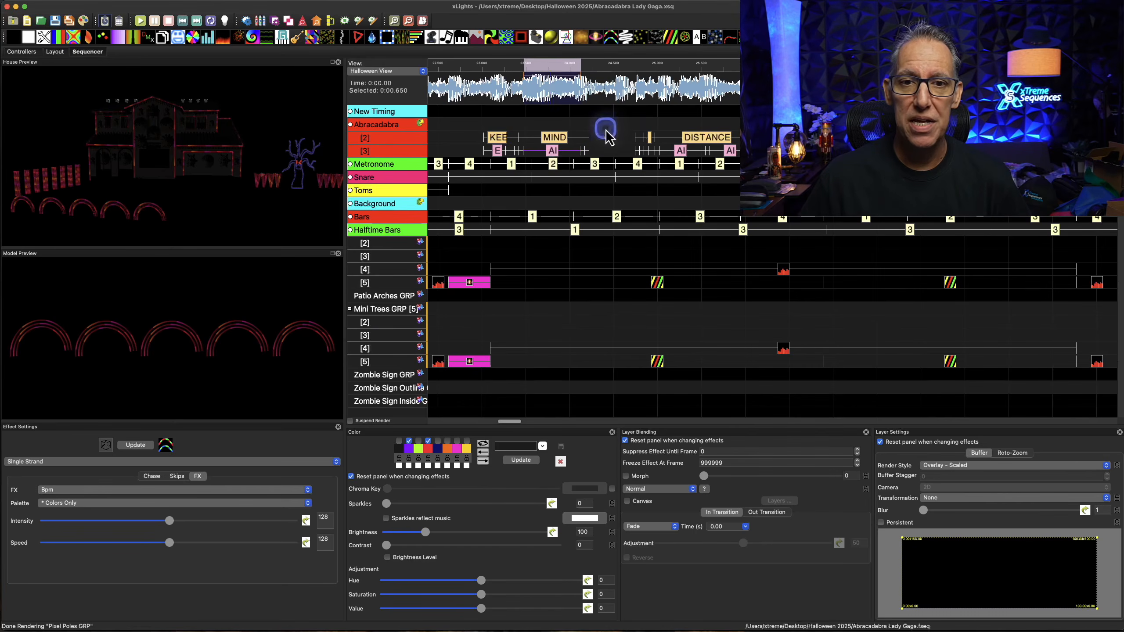
{"action": "left_click", "coordinate": [552, 151]}
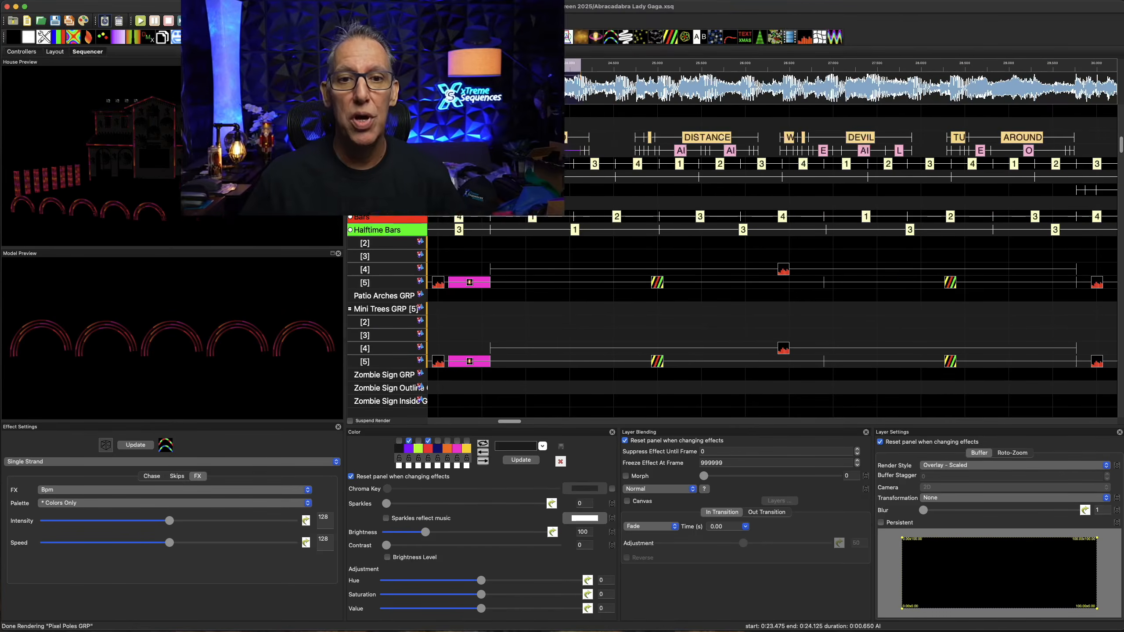
Inspect the phoneme marks under DISTANCE and DEVIL, including the available commands for DEVIL's AI mark
{"action": "left_click", "coordinate": [675, 156]}
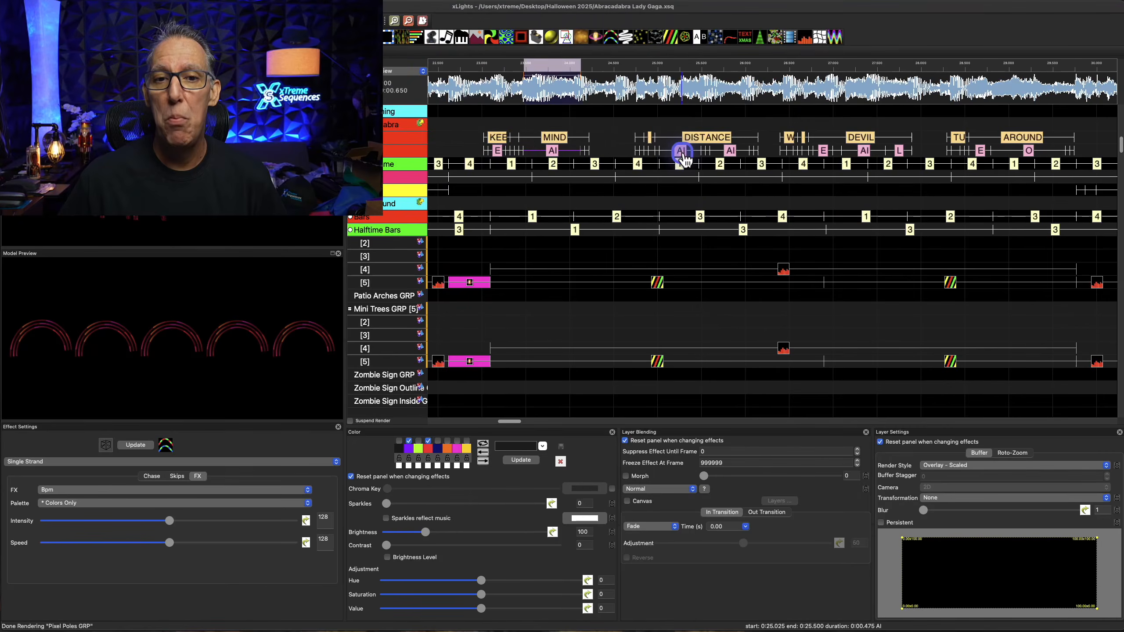
{"action": "left_click", "coordinate": [719, 164]}
{"action": "left_click", "coordinate": [763, 166]}
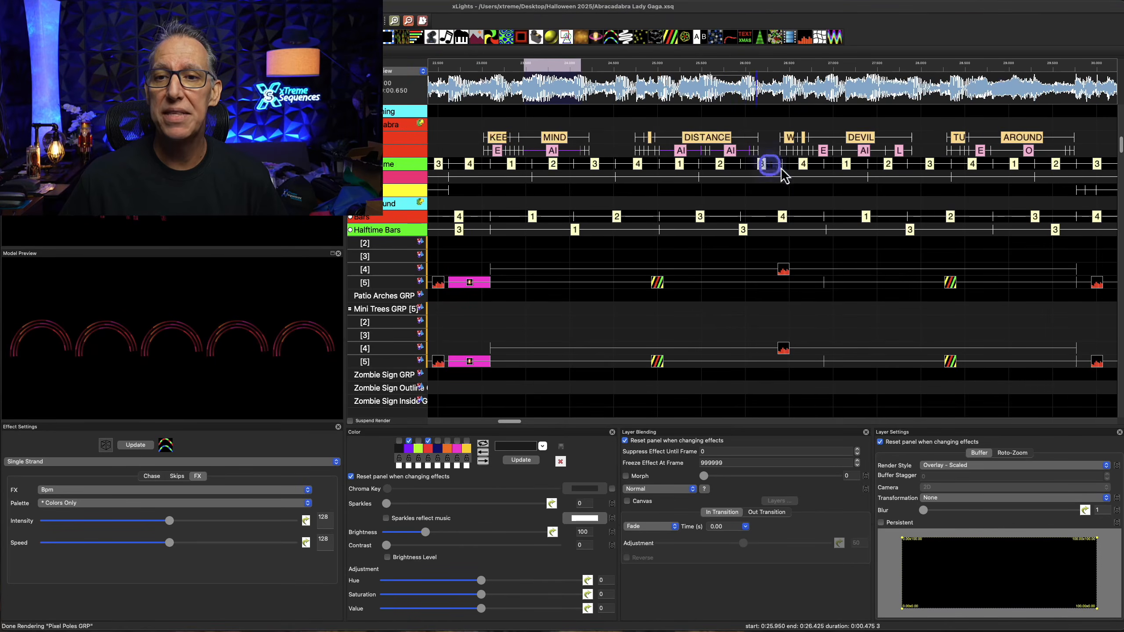
{"action": "left_click", "coordinate": [865, 152]}
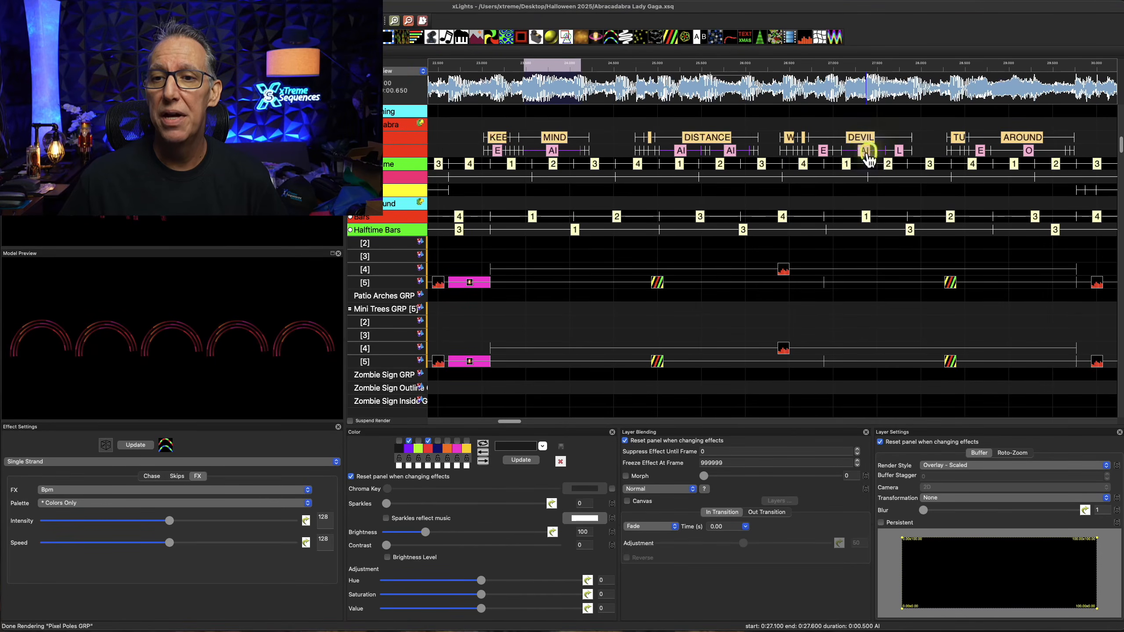
{"action": "right_click", "coordinate": [867, 158]}
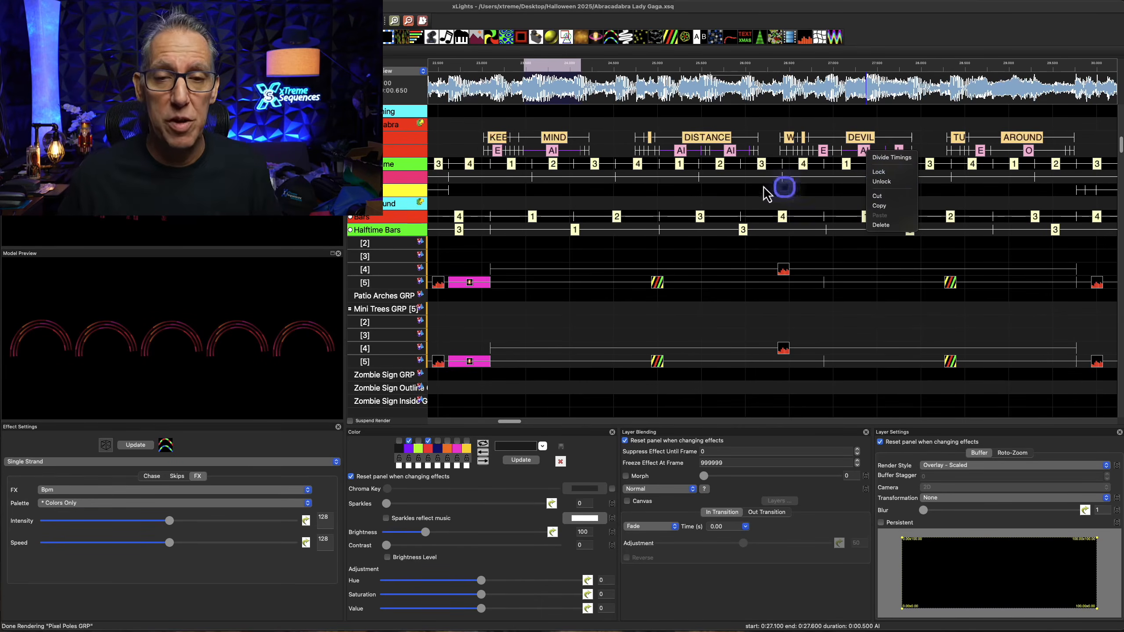
{"action": "left_click", "coordinate": [621, 137]}
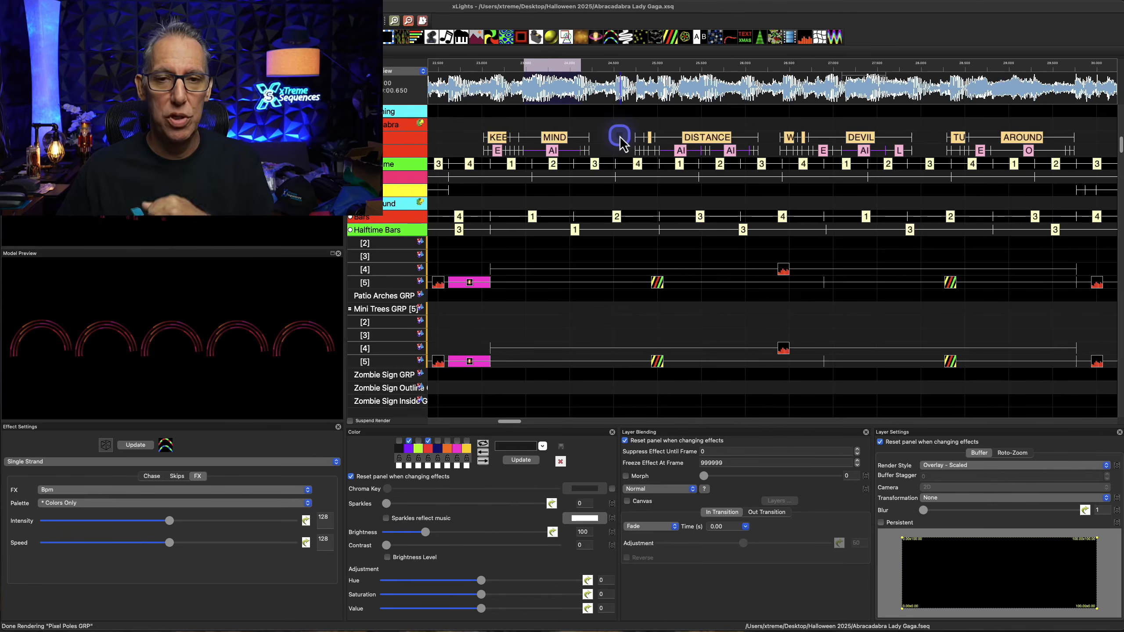
{"action": "left_click", "coordinate": [559, 198]}
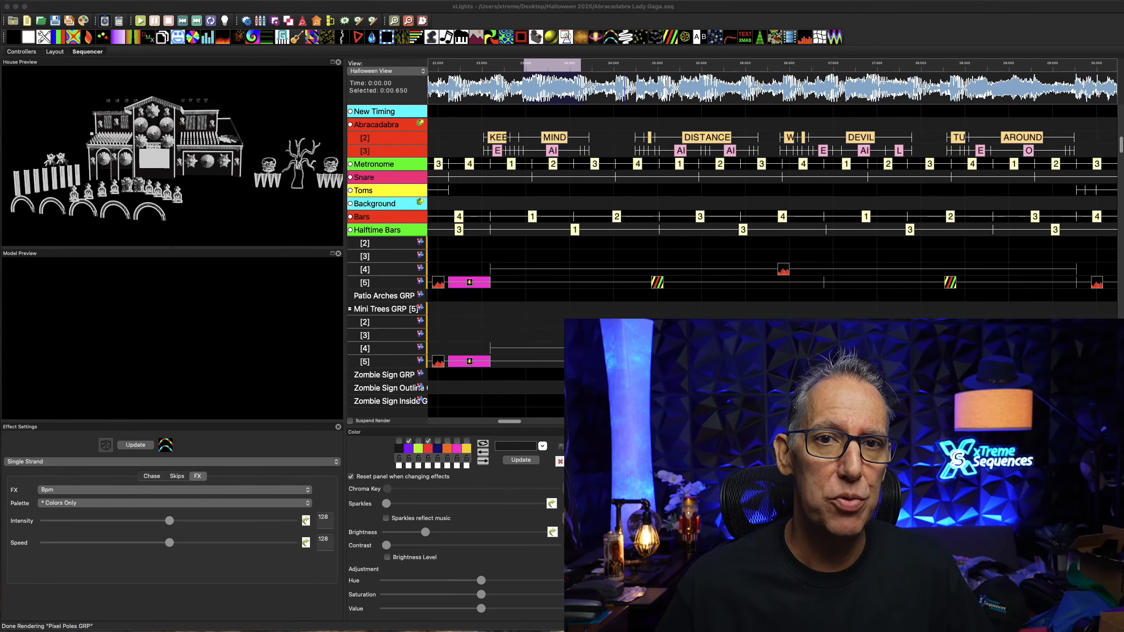
Collapse the word and phoneme layers of the Abracadabra timing track and bring the Floods and Eaves groups into view
{"action": "double_click", "coordinate": [382, 133]}
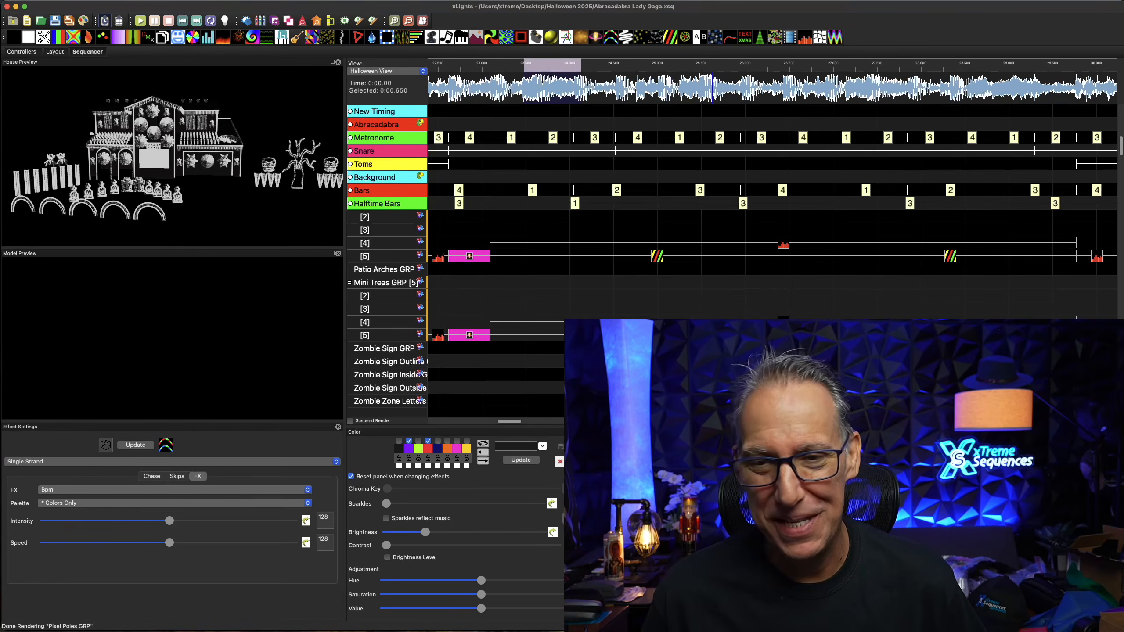
{"action": "scroll", "coordinate": [619, 287], "scroll_direction": "up", "scroll_amount": 5}
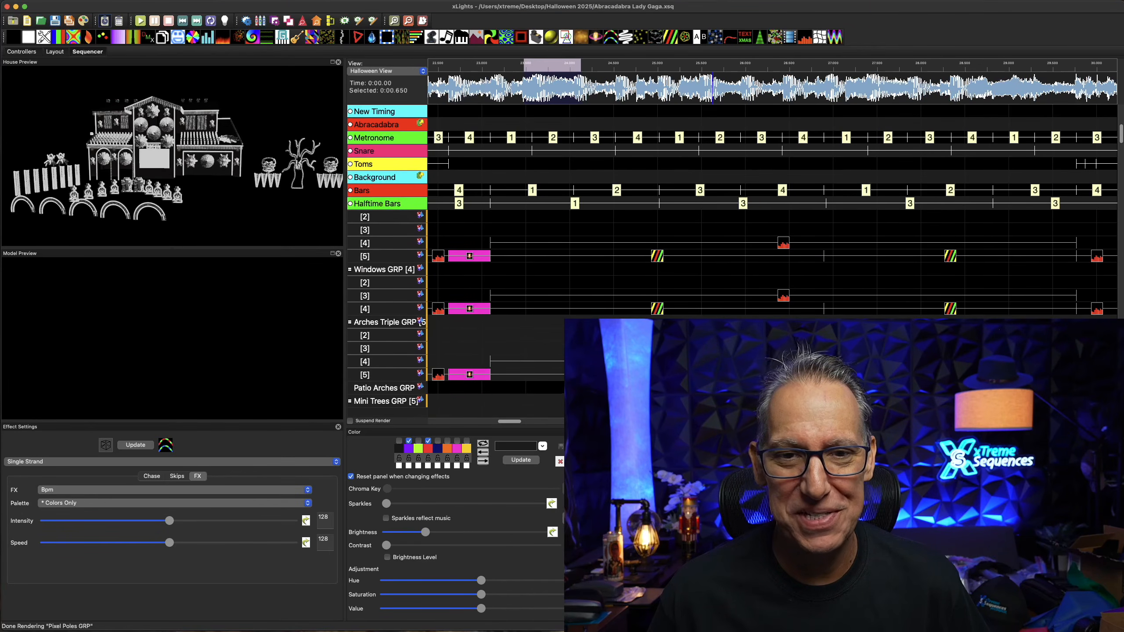
{"action": "scroll", "coordinate": [486, 310], "scroll_direction": "up", "scroll_amount": 4}
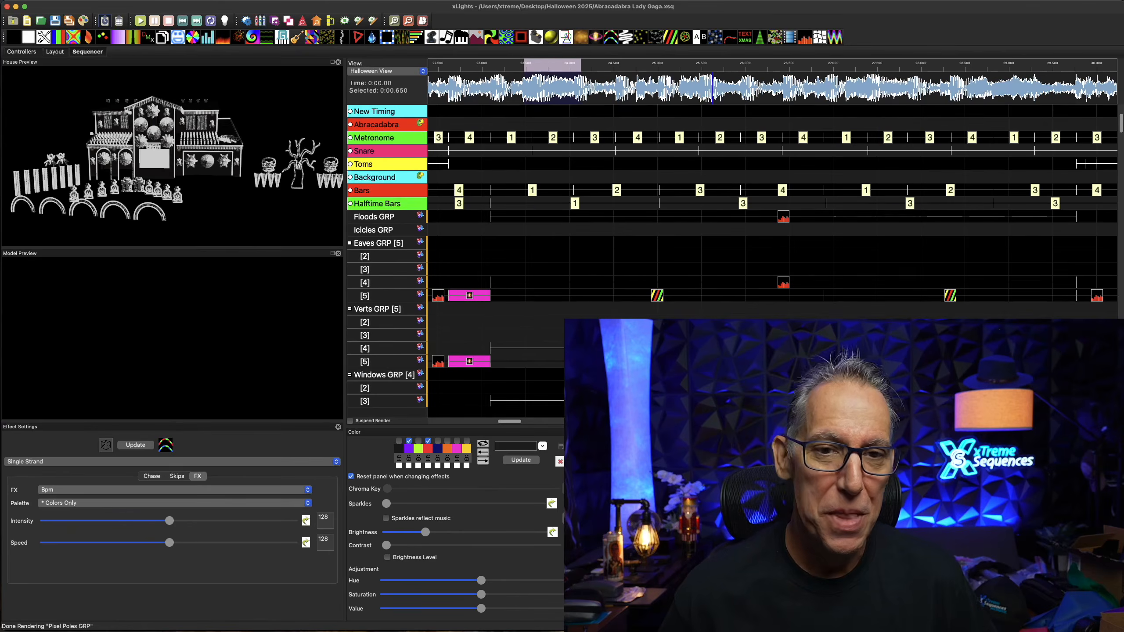
Show the Toms timing marks in the effects grid and look over the tom fills from the start of the sequence onward
{"action": "scroll", "coordinate": [486, 310], "scroll_direction": "up", "scroll_amount": 2}
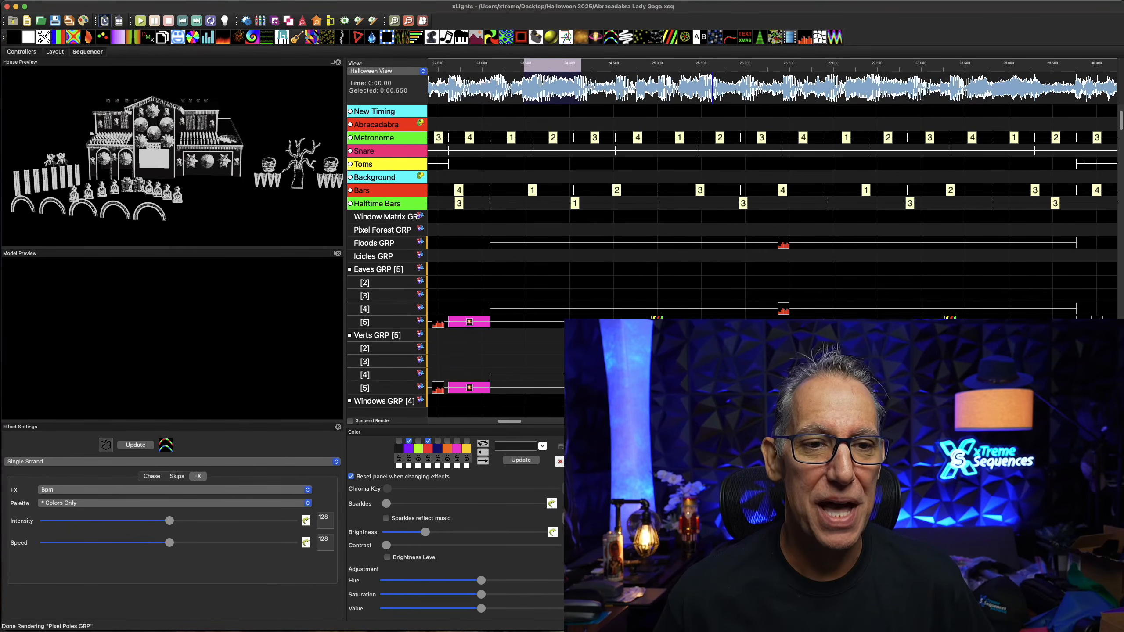
{"action": "scroll", "coordinate": [487, 310], "scroll_direction": "up", "scroll_amount": 1}
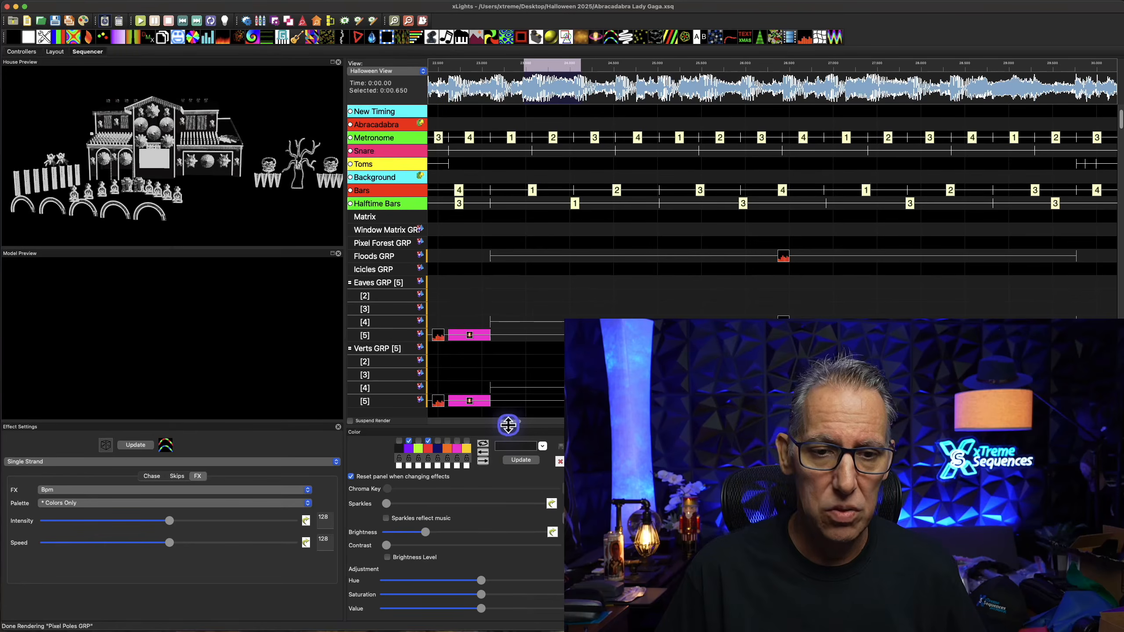
{"action": "left_click_drag", "start_coordinate": [509, 427], "coordinate": [421, 451]}
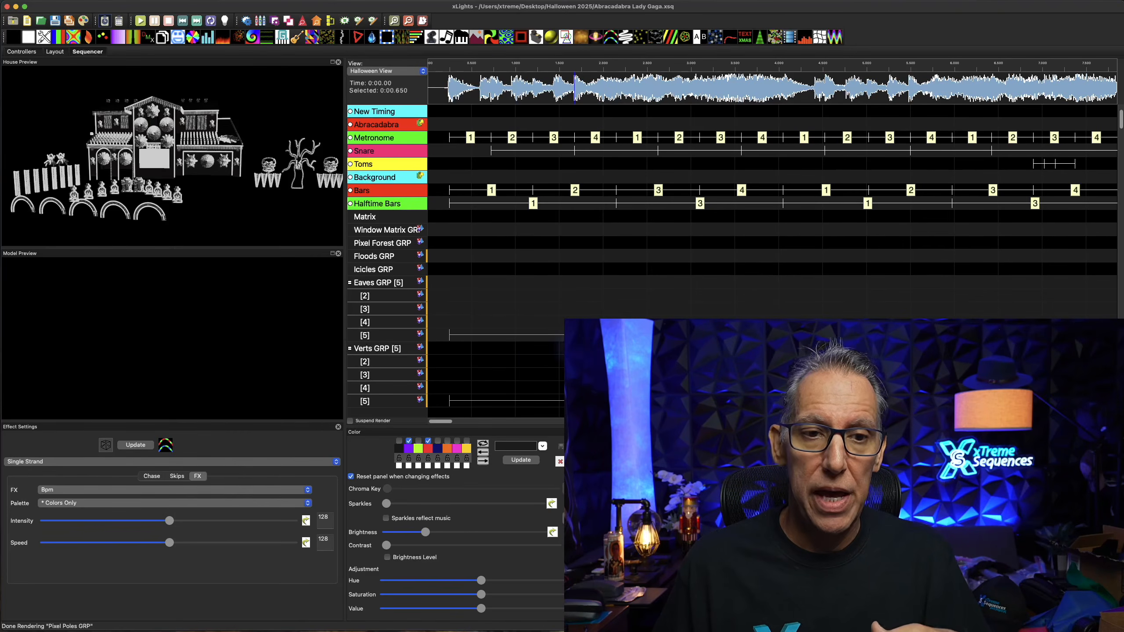
{"action": "scroll", "coordinate": [741, 319], "scroll_direction": "down", "scroll_amount": 1}
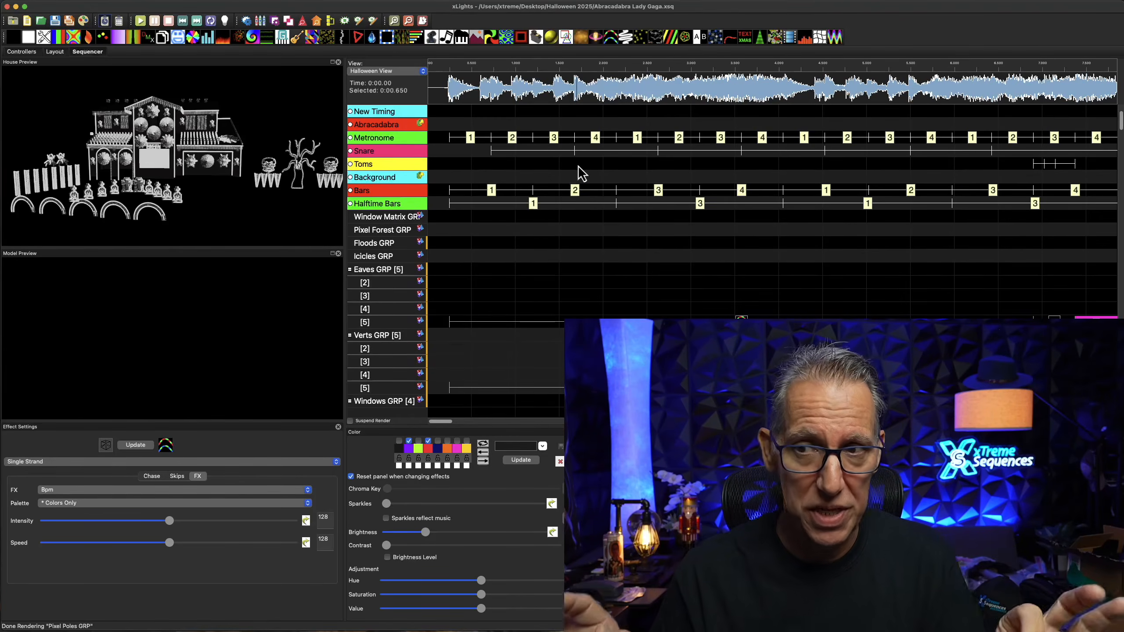
{"action": "left_click", "coordinate": [349, 164]}
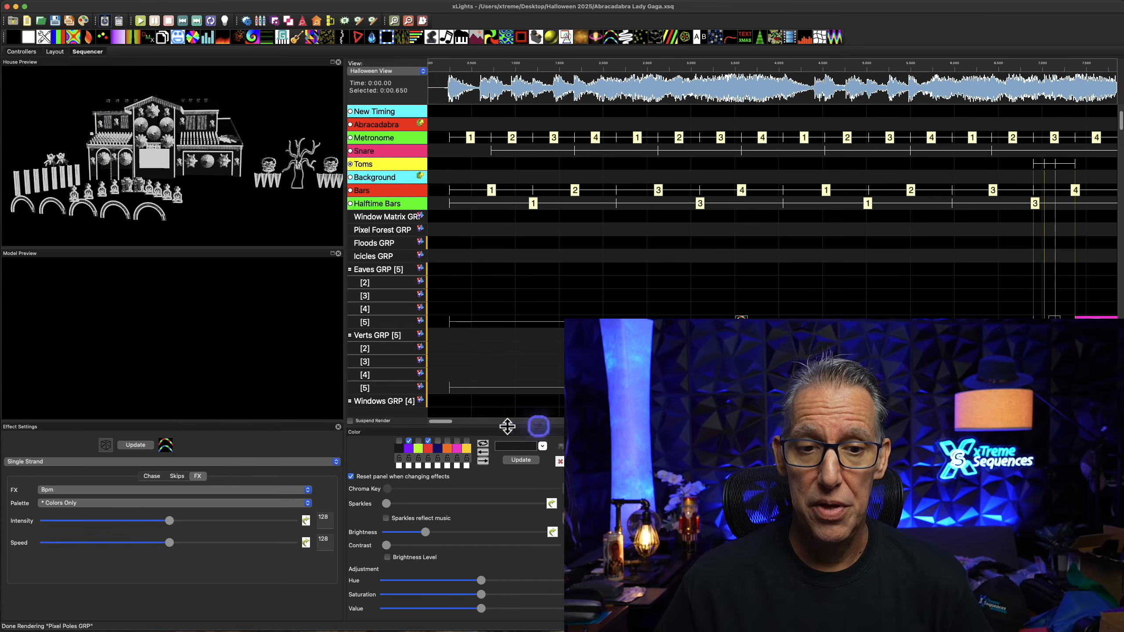
{"action": "left_click_drag", "start_coordinate": [428, 426], "coordinate": [531, 424]}
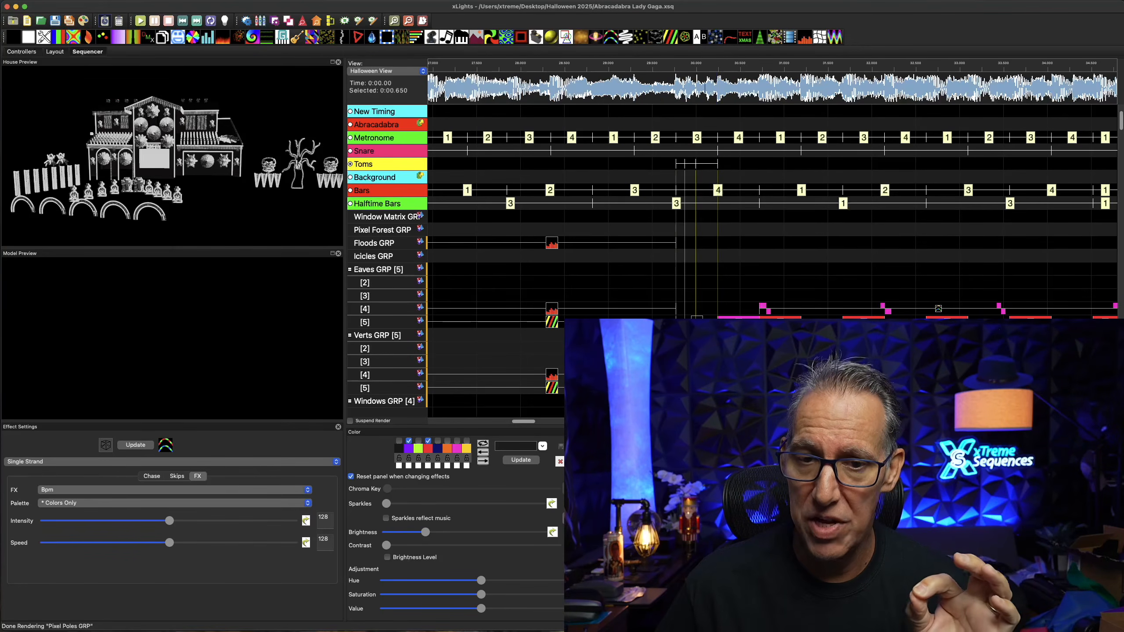
{"action": "left_click_drag", "start_coordinate": [533, 425], "coordinate": [553, 424]}
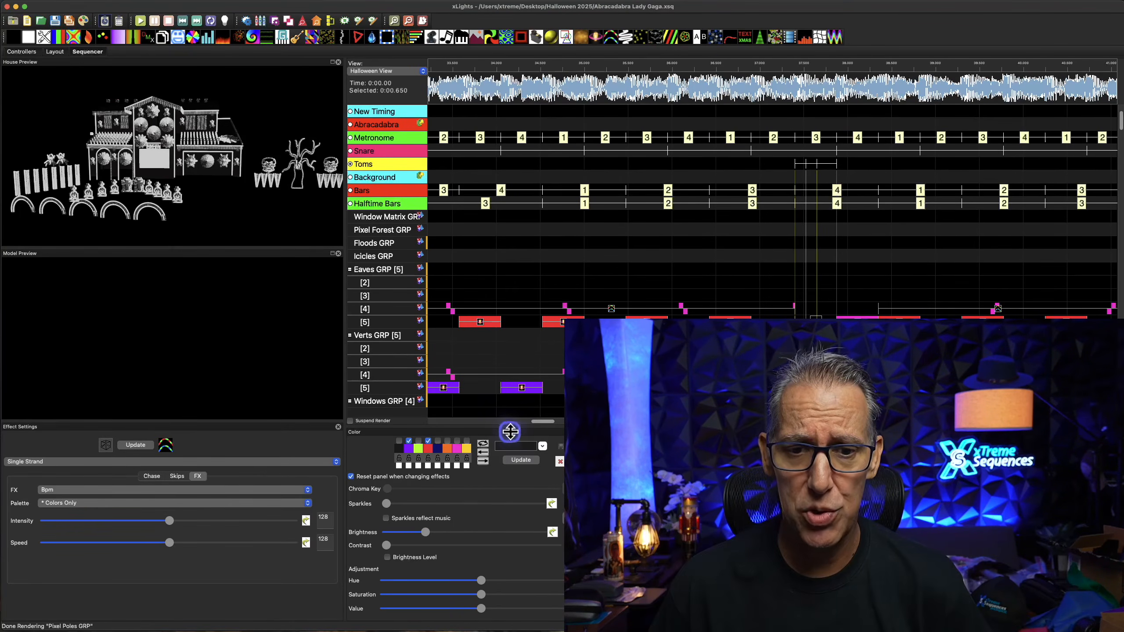
{"action": "left_click_drag", "start_coordinate": [542, 425], "coordinate": [560, 427]}
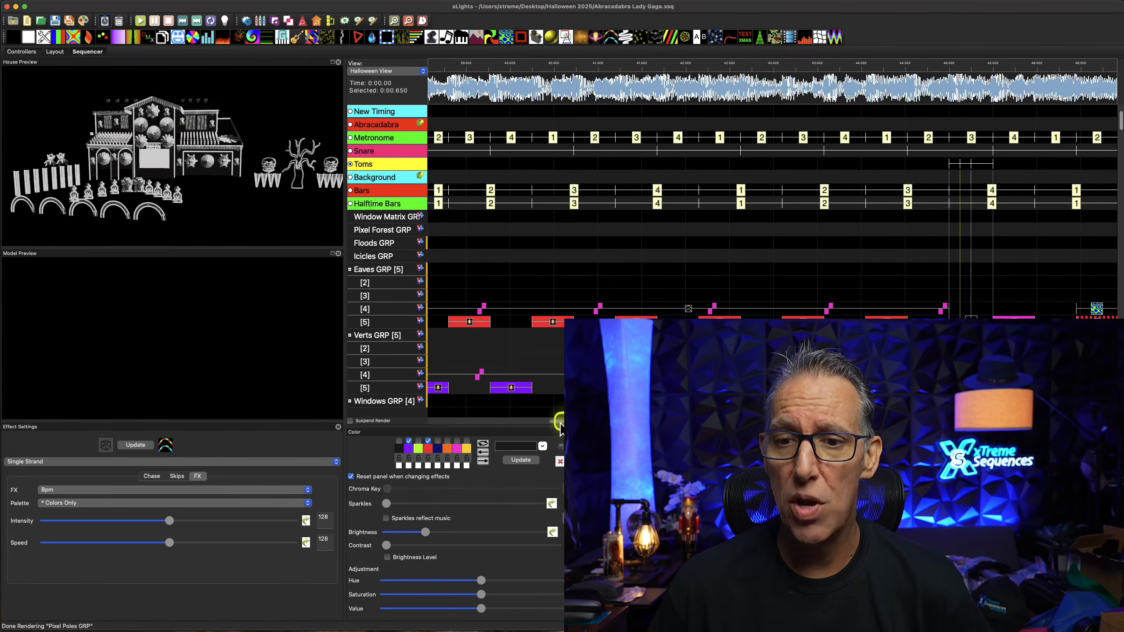
Hide the Toms timing marks and show the Snare and Metronome marks in the effects grid
{"action": "left_click", "coordinate": [349, 165]}
{"action": "left_click", "coordinate": [350, 152]}
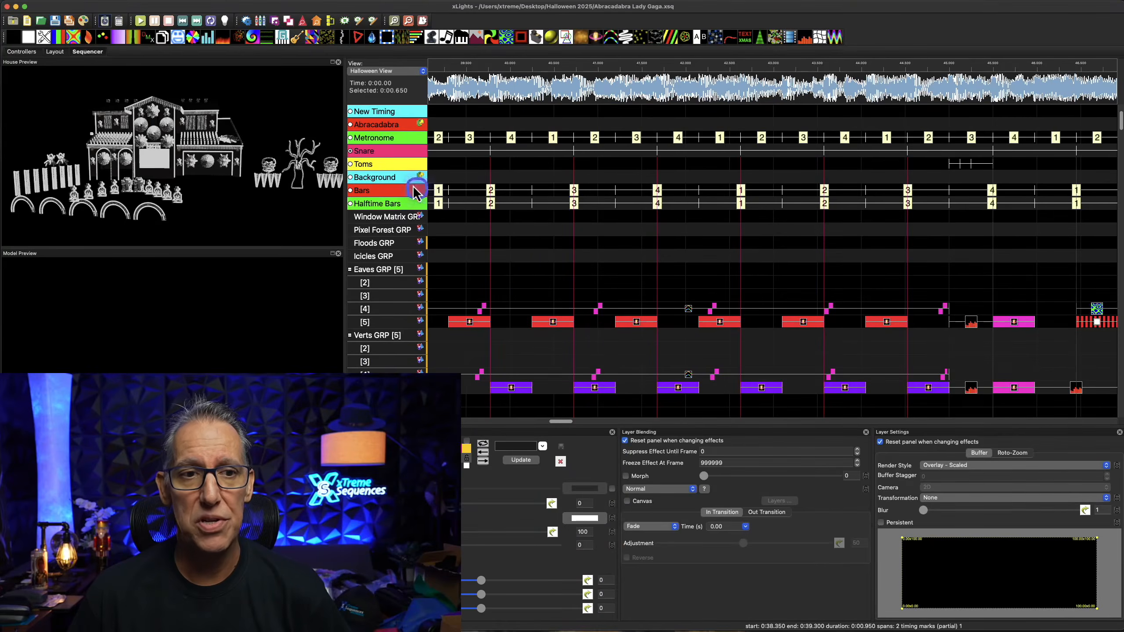
{"action": "left_click", "coordinate": [350, 139]}
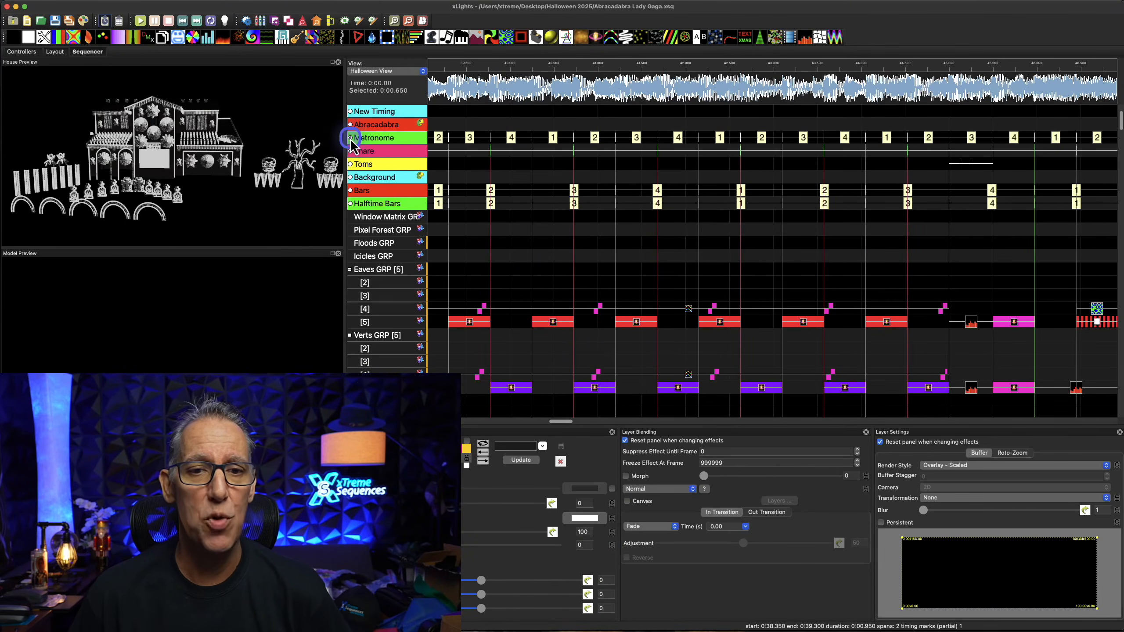
Preview the effect on layer 2 of Eaves GRP that spans the tom fill, and look over the sections after it
{"action": "left_click_drag", "start_coordinate": [571, 423], "coordinate": [635, 431]}
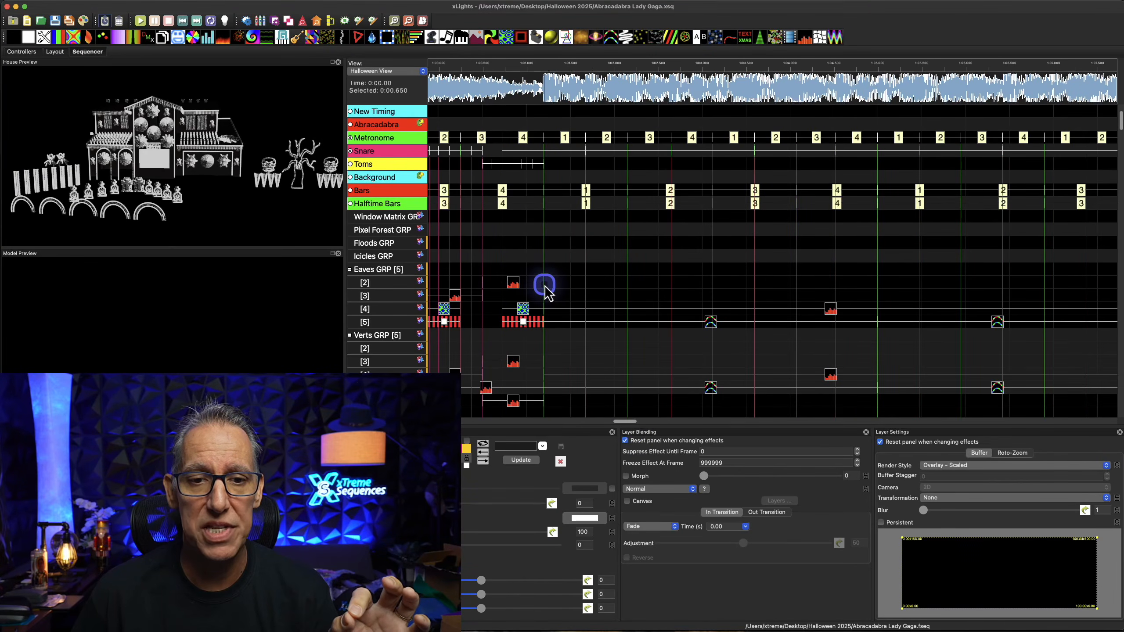
{"action": "left_click_drag", "start_coordinate": [543, 282], "coordinate": [553, 283]}
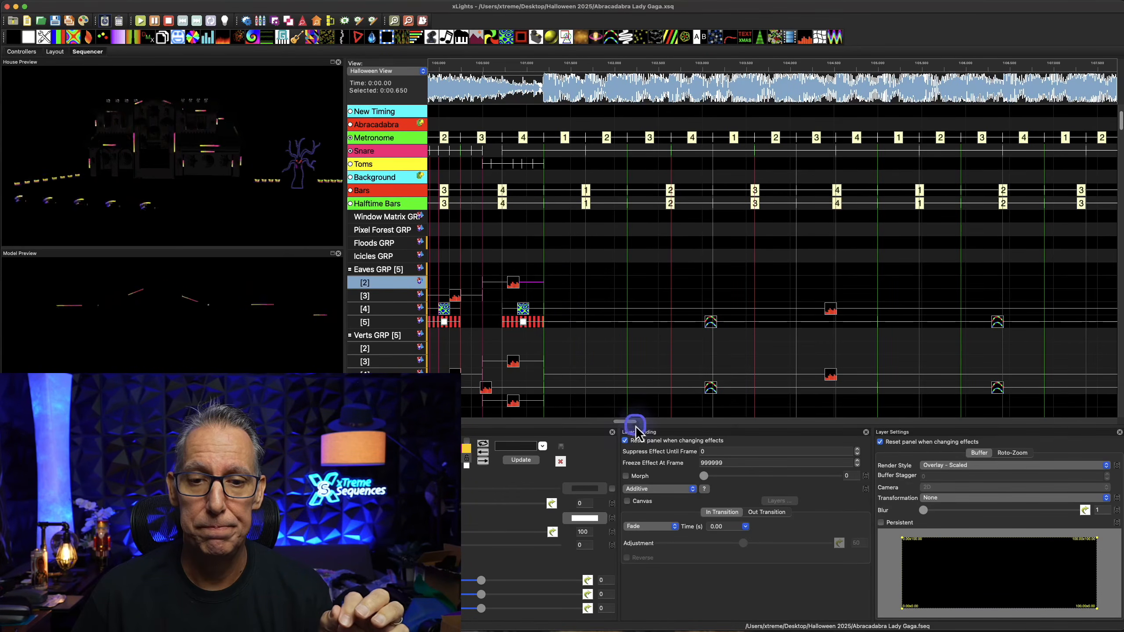
{"action": "left_click_drag", "start_coordinate": [633, 425], "coordinate": [735, 432]}
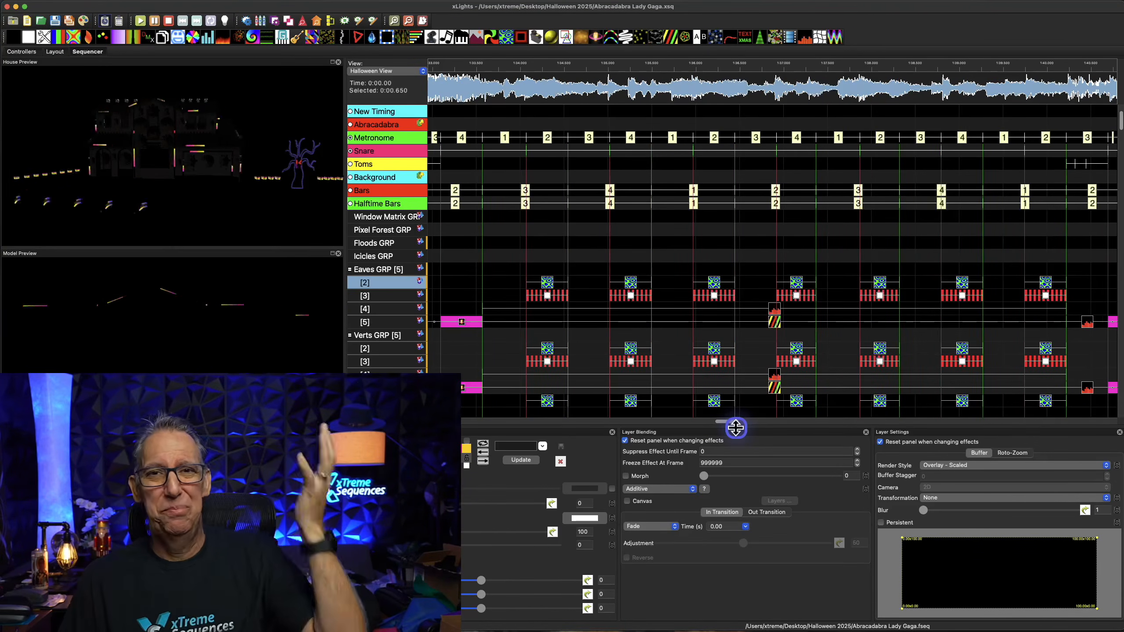
Play the sequence from about 2:15.9 through the snare and tom build-up
{"action": "left_click_drag", "start_coordinate": [731, 429], "coordinate": [856, 426]}
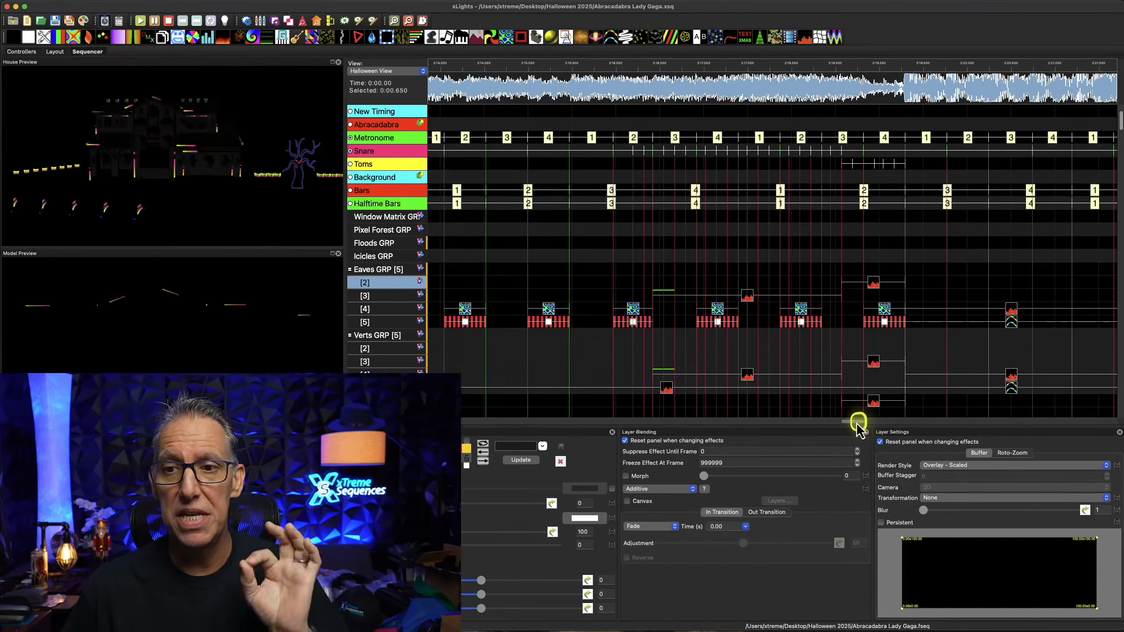
{"action": "left_click", "coordinate": [610, 75]}
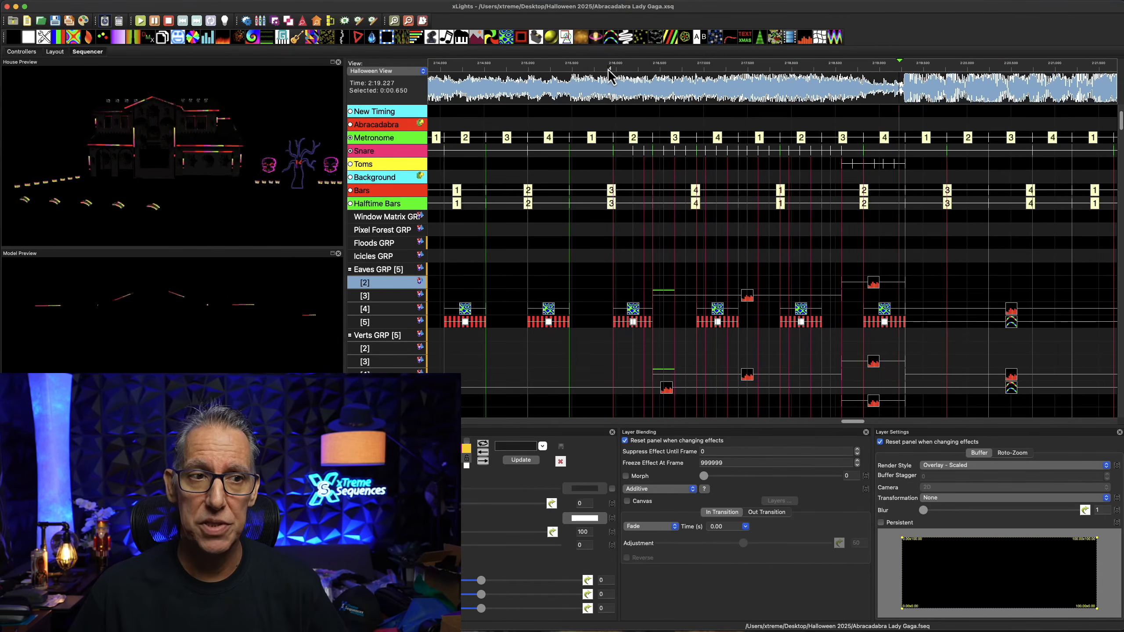
{"action": "key", "text": "space"}
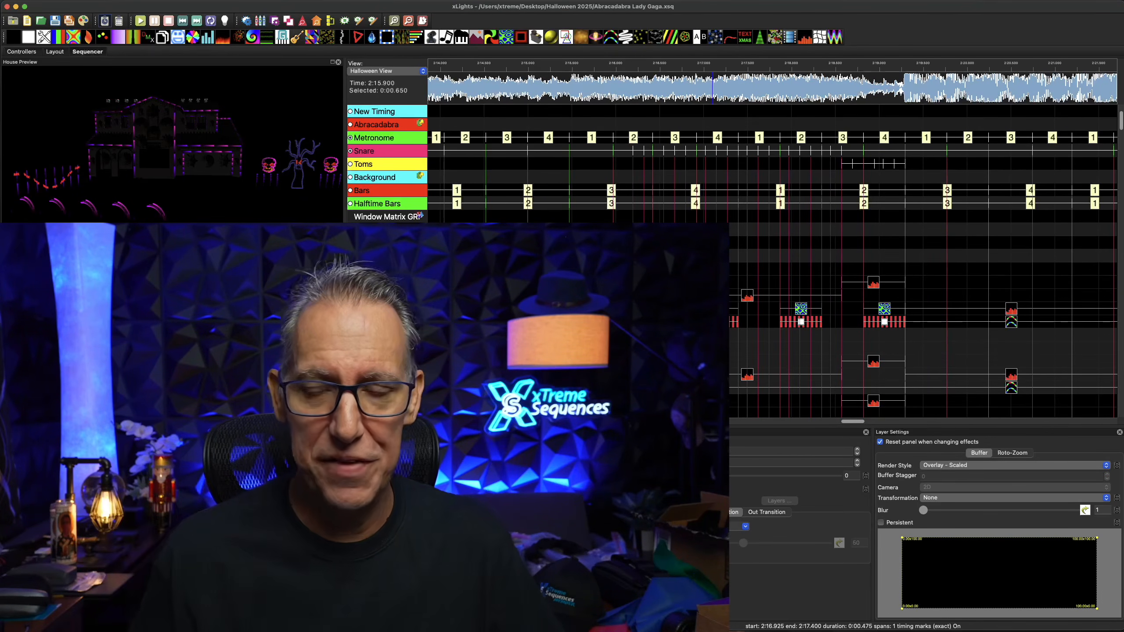
Return to the start of the sequence and set the play position to 0:01.575
{"action": "left_click_drag", "start_coordinate": [855, 425], "coordinate": [429, 421]}
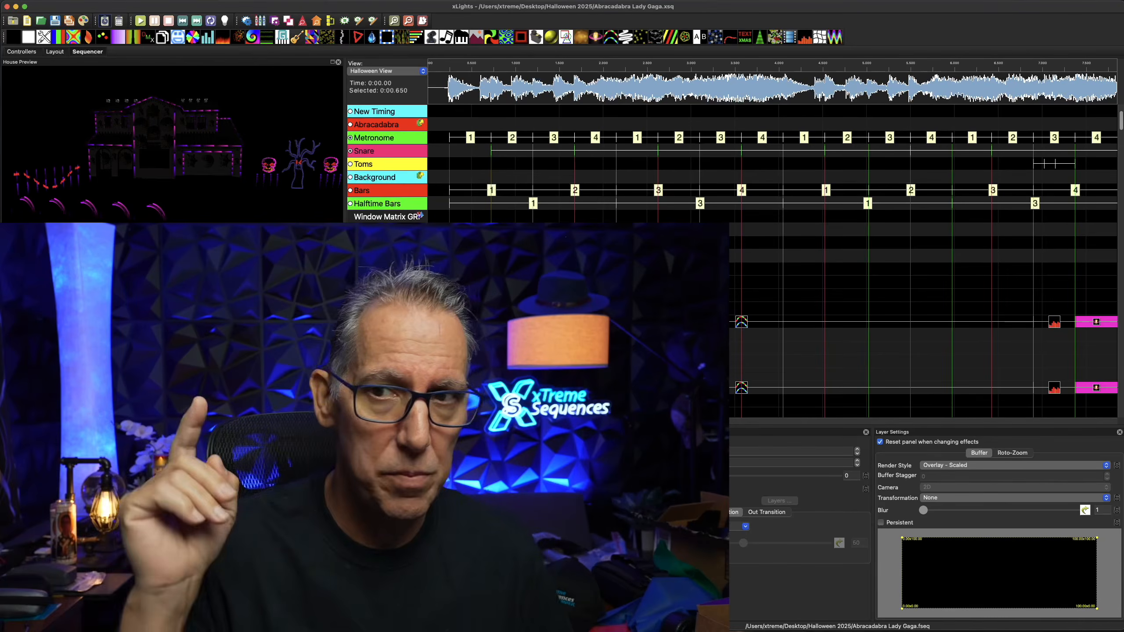
{"action": "left_click_drag", "start_coordinate": [429, 421], "coordinate": [430, 421]}
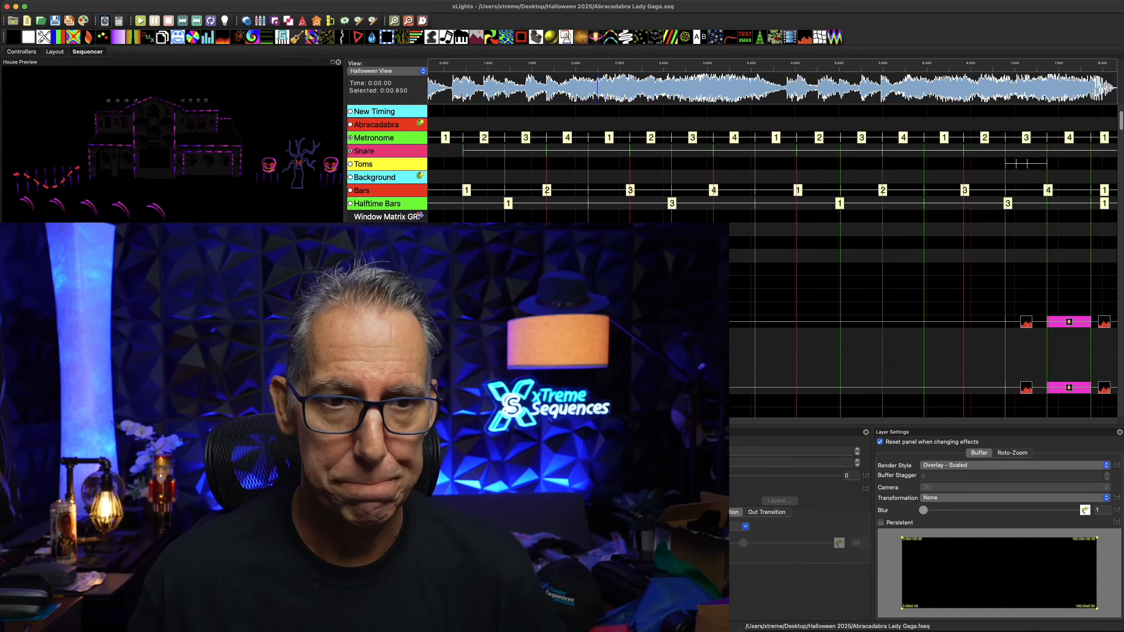
{"action": "scroll", "coordinate": [619, 310], "scroll_direction": "left", "scroll_amount": 1}
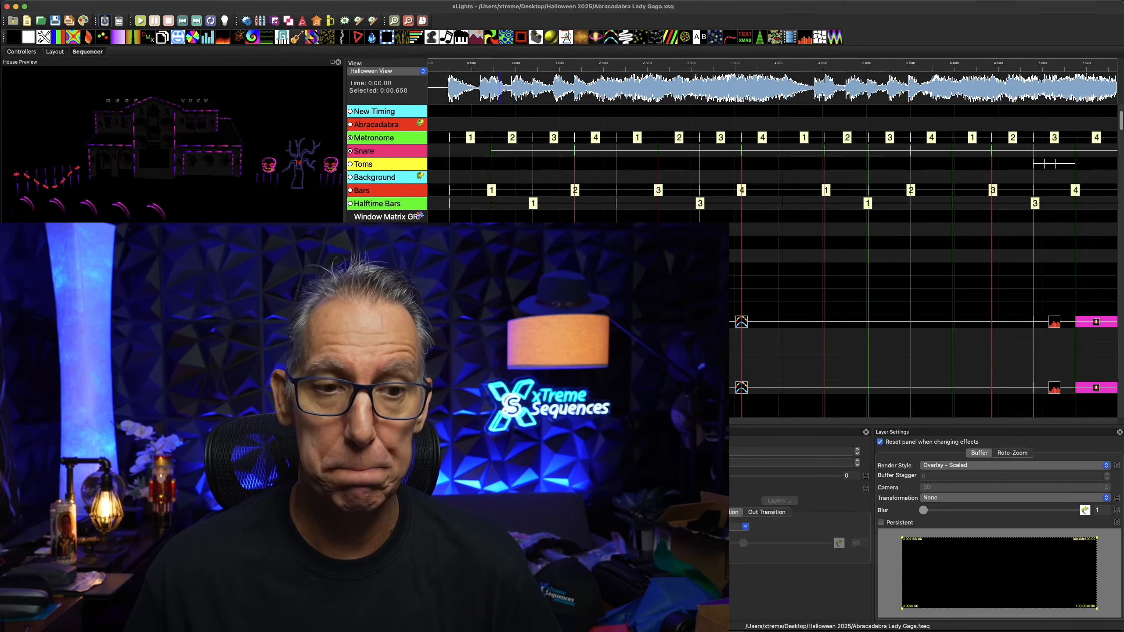
{"action": "scroll", "coordinate": [923, 354], "scroll_direction": "down", "scroll_amount": 3}
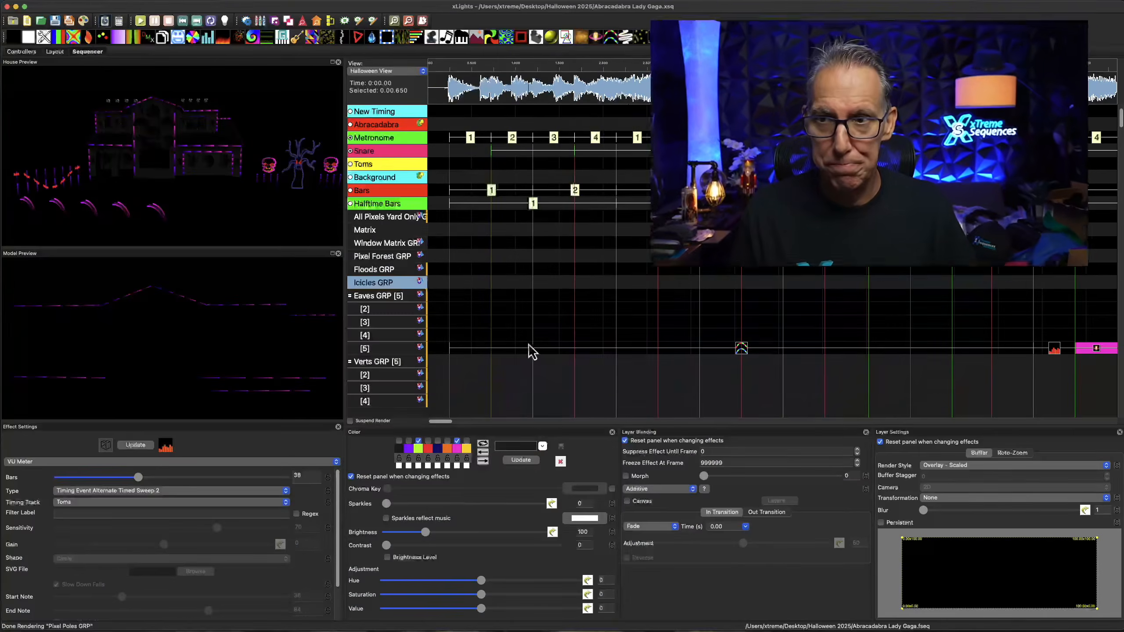
{"action": "left_click", "coordinate": [601, 183]}
{"action": "left_click", "coordinate": [566, 93]}
Preview the opening Single Strand effect on layer 5 of Eaves GRP
{"action": "scroll", "coordinate": [568, 95], "scroll_direction": "down", "scroll_amount": 1}
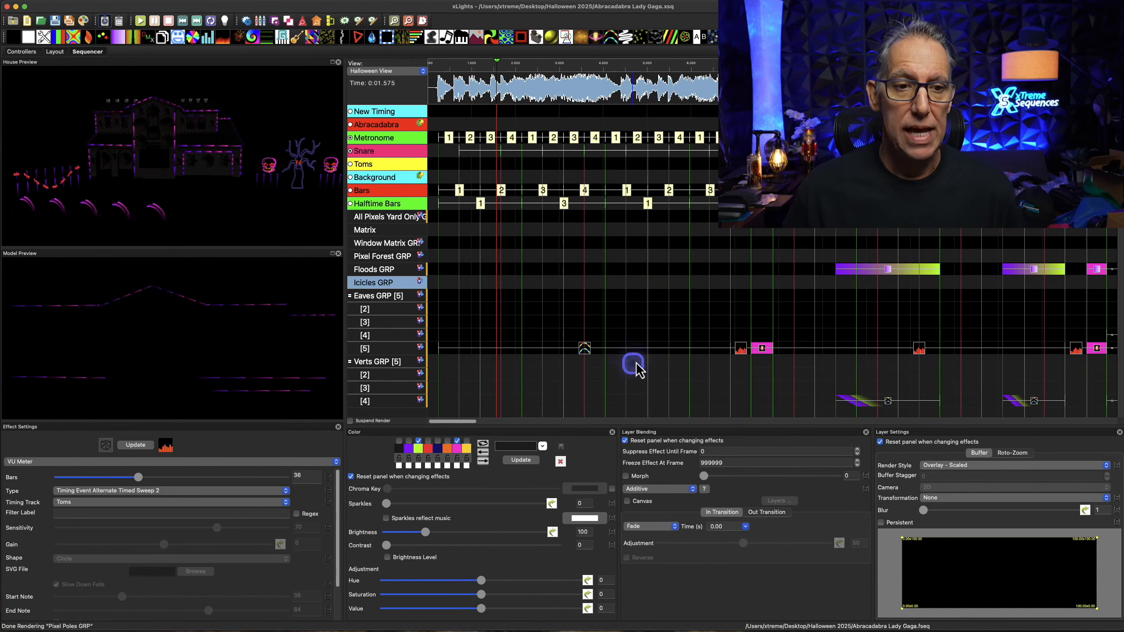
{"action": "scroll", "coordinate": [628, 375], "scroll_direction": "down", "scroll_amount": 3}
{"action": "scroll", "coordinate": [629, 376], "scroll_direction": "down", "scroll_amount": 3}
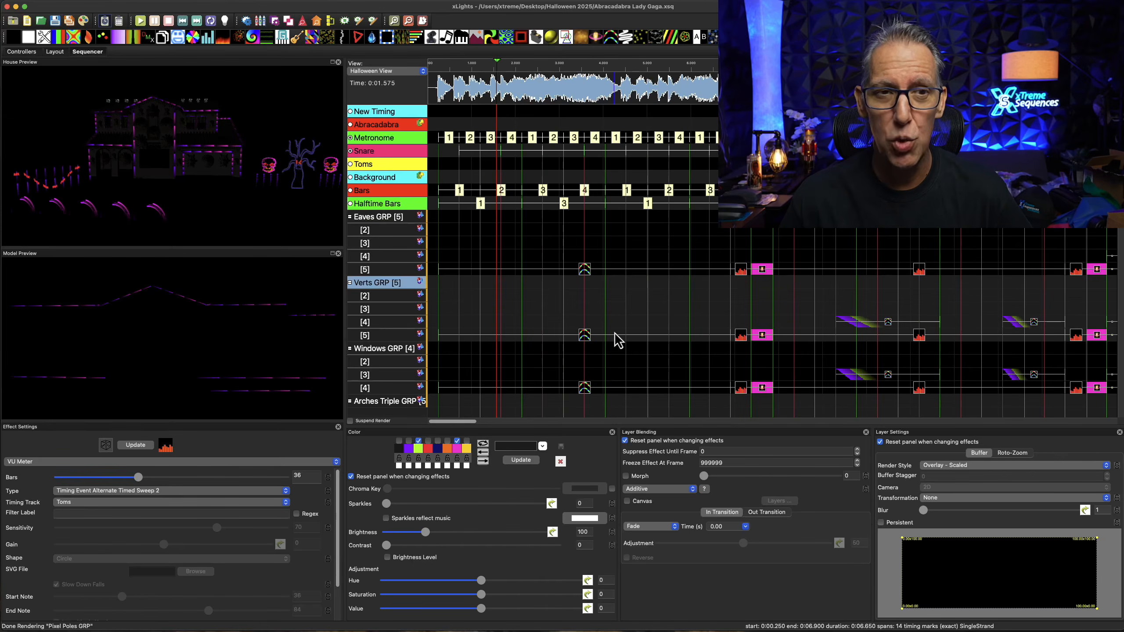
{"action": "left_click", "coordinate": [301, 402]}
{"action": "left_click", "coordinate": [439, 466]}
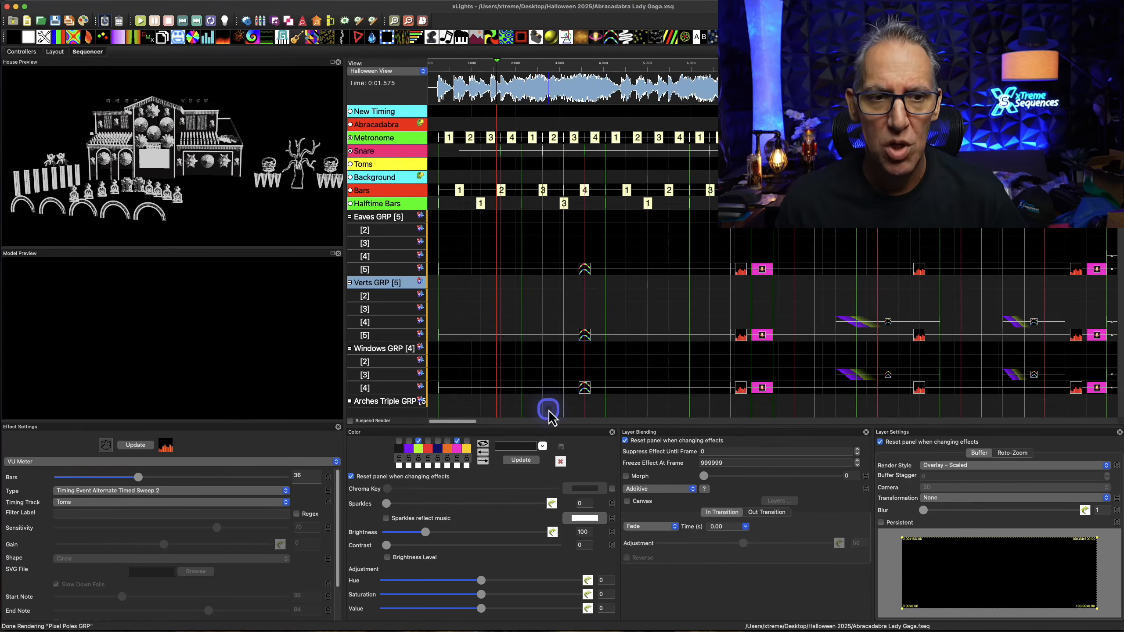
{"action": "left_click", "coordinate": [584, 270]}
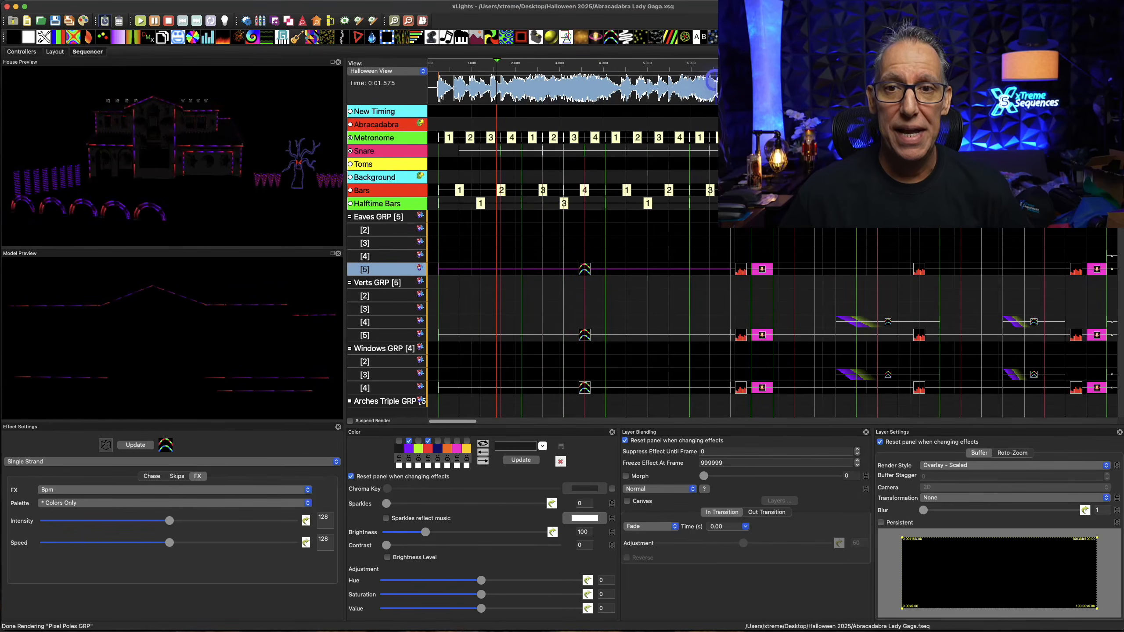
Preview the three effects following the opening Single Strand on Eaves GRP layer 5: VU Meter, Shockwave and the longer VU Meter
{"action": "left_click", "coordinate": [742, 271]}
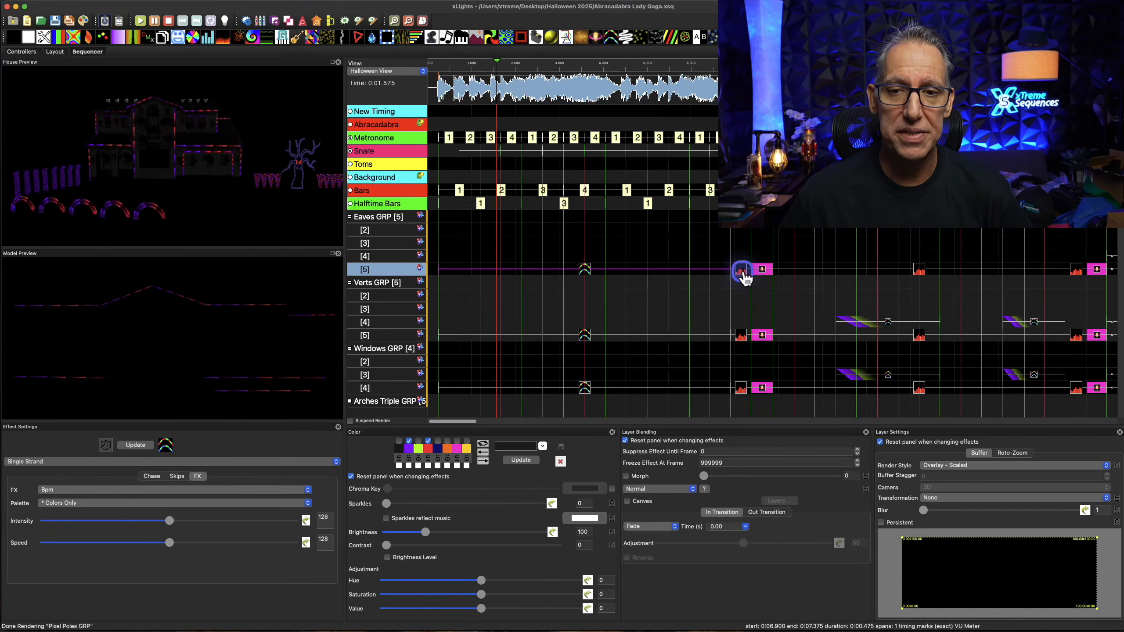
{"action": "left_click", "coordinate": [743, 271]}
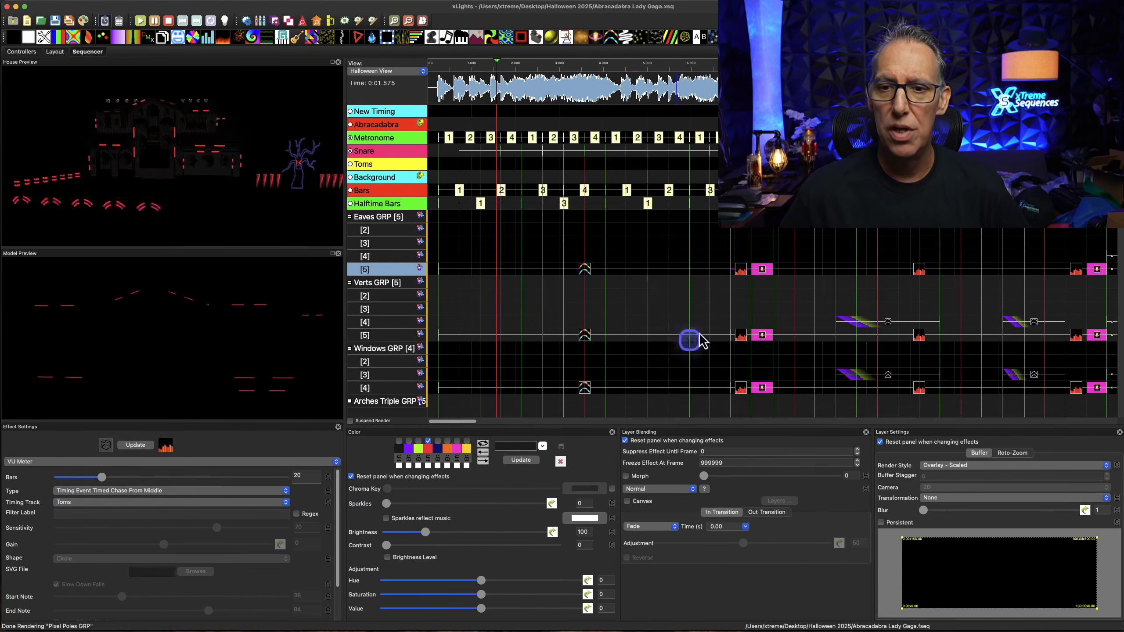
{"action": "left_click", "coordinate": [762, 269]}
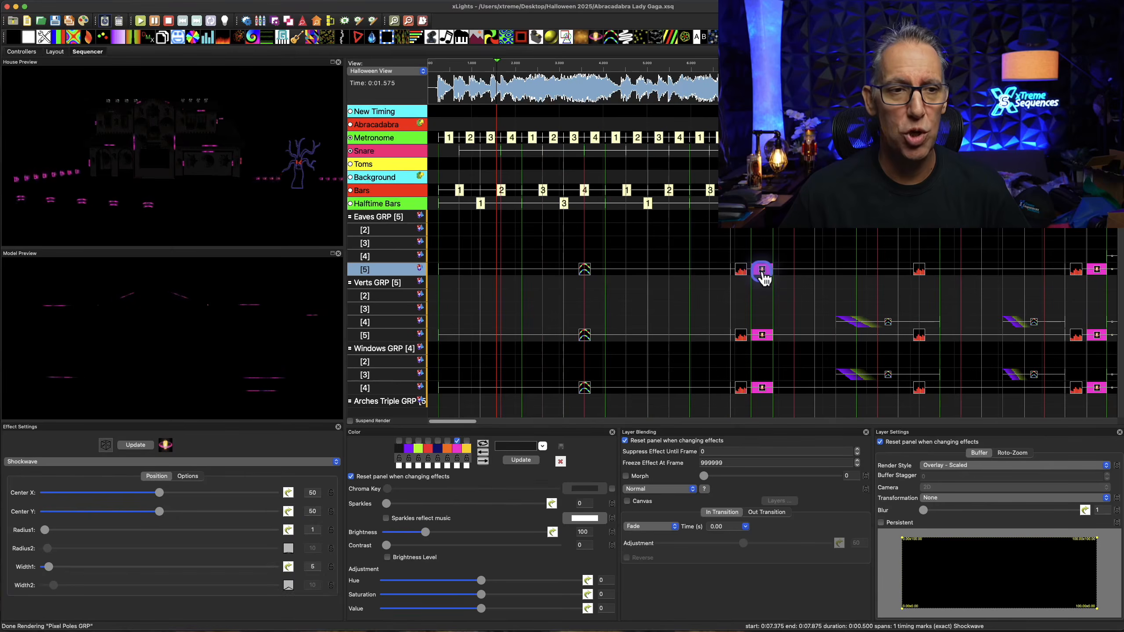
{"action": "left_click", "coordinate": [920, 270]}
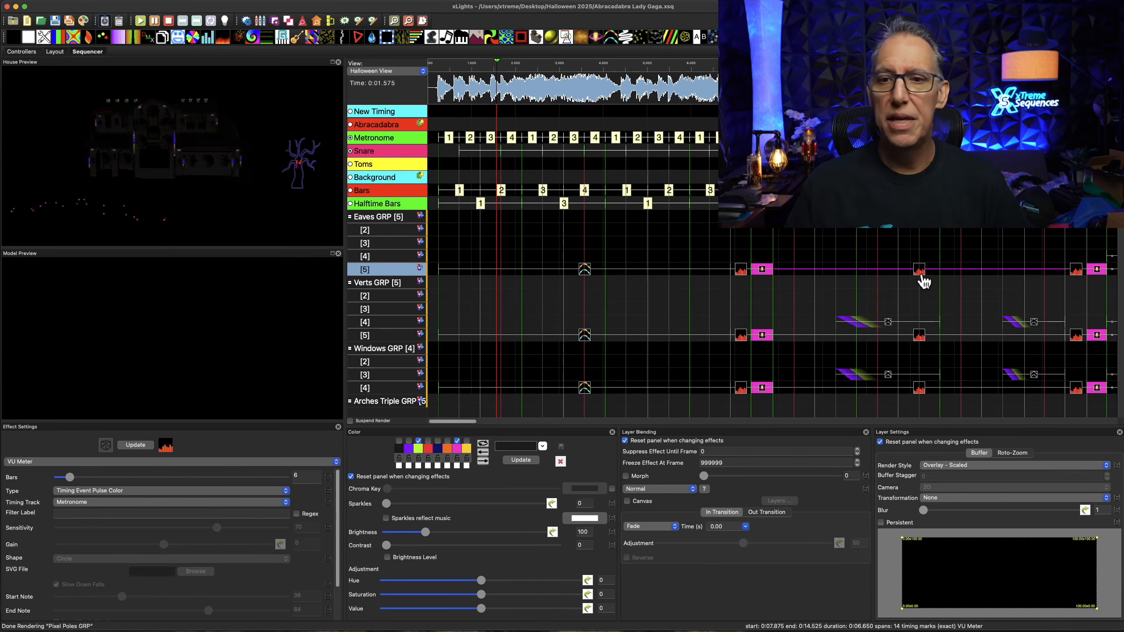
Preview the first Single Strand chase on Verts GRP layer 4 and the first VU Meter effect on Eaves GRP layer 4
{"action": "left_click", "coordinate": [888, 322]}
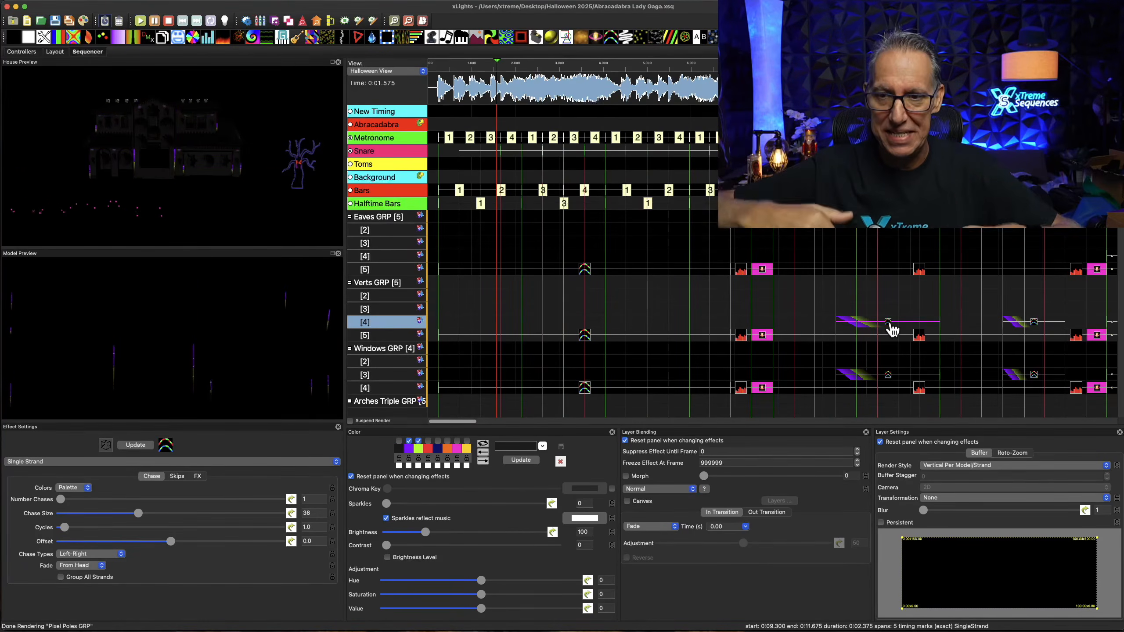
{"action": "left_click", "coordinate": [888, 322]}
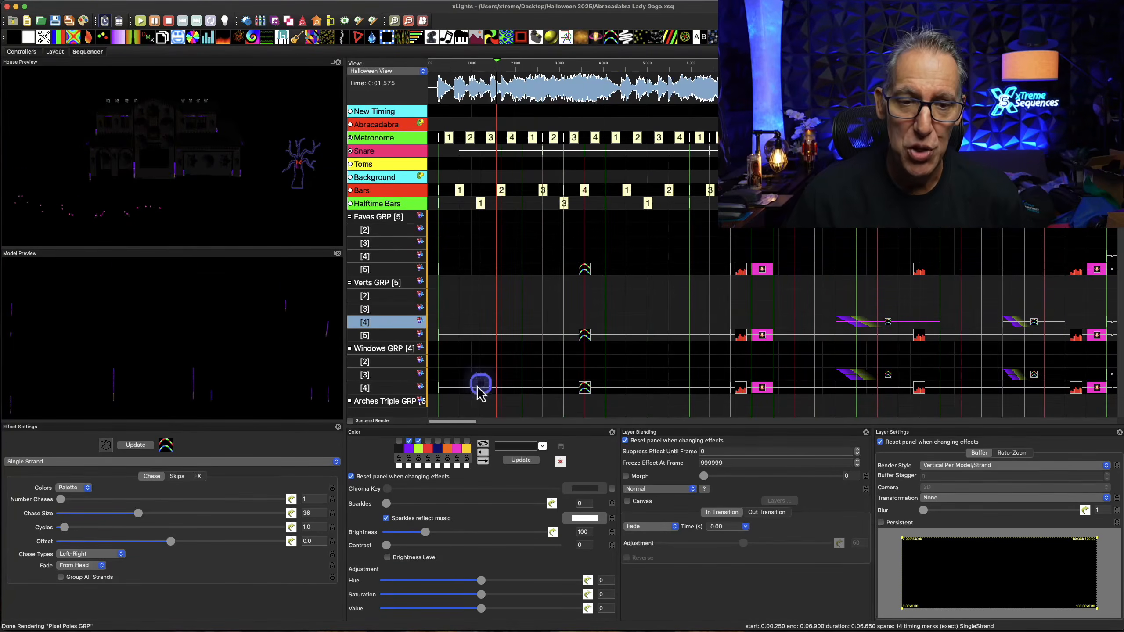
{"action": "left_click", "coordinate": [464, 423]}
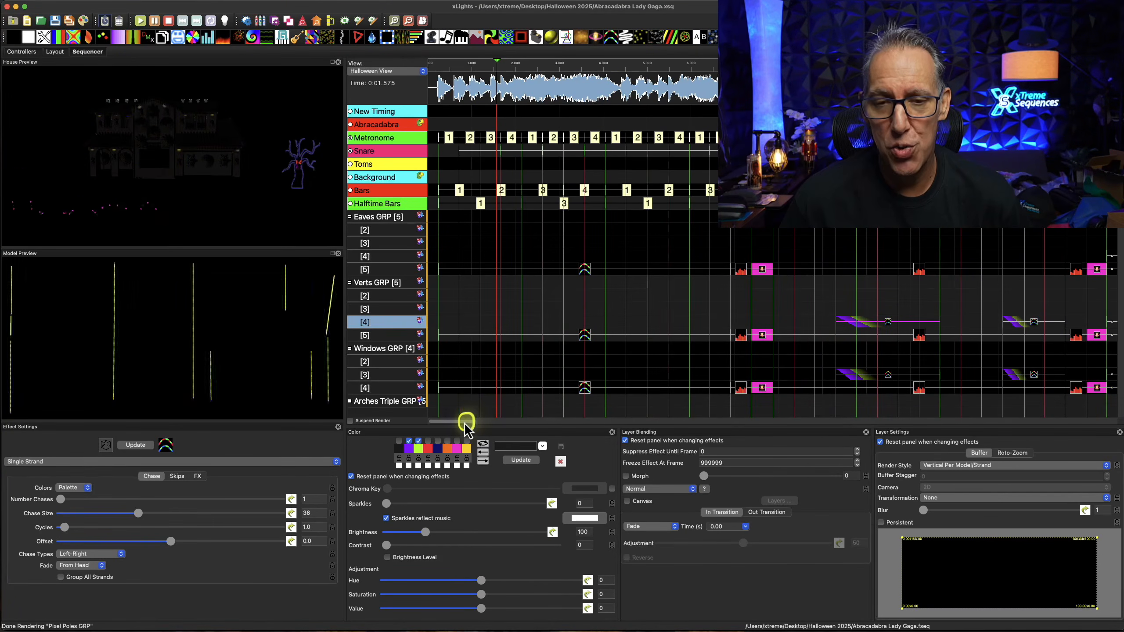
{"action": "left_click_drag", "start_coordinate": [465, 423], "coordinate": [502, 425]}
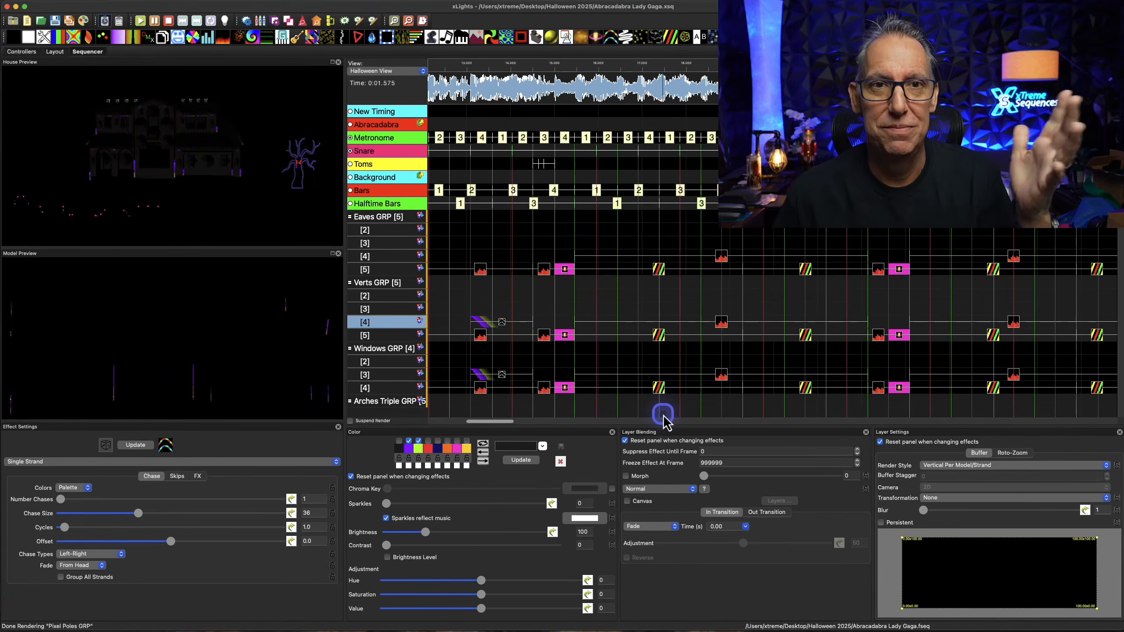
{"action": "left_click", "coordinate": [721, 259]}
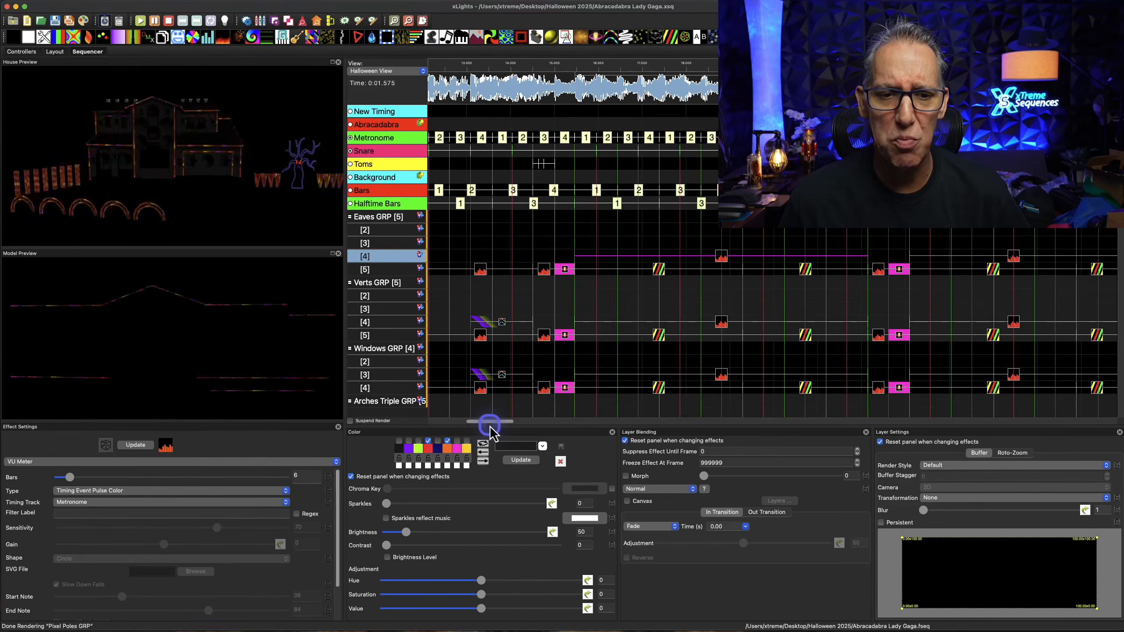
Inspect the FX settings of the opening Single Strand effect on Eaves GRP layer 5
{"action": "left_click_drag", "start_coordinate": [489, 426], "coordinate": [459, 422]}
{"action": "left_click", "coordinate": [552, 269]}
{"action": "left_click", "coordinate": [539, 269]}
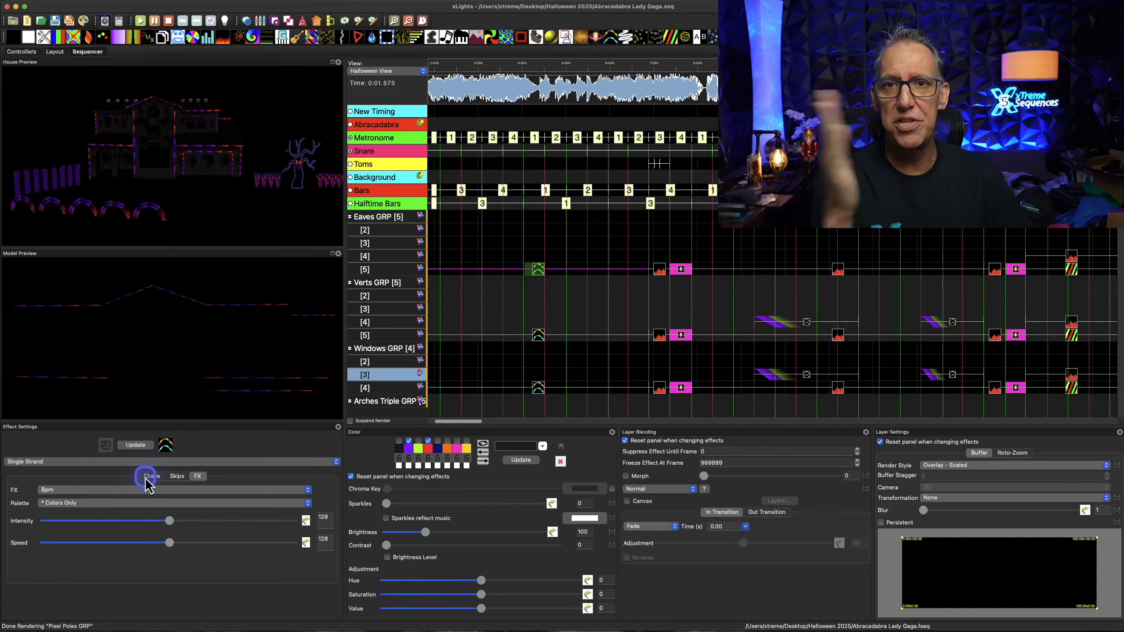
{"action": "left_click", "coordinate": [193, 476]}
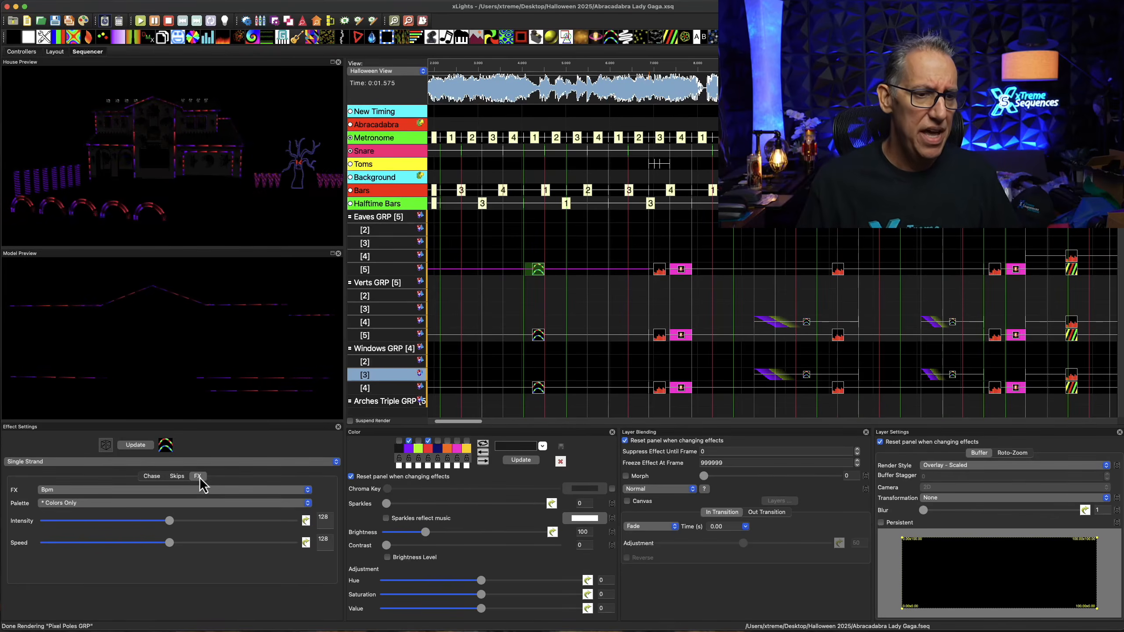
Examine the available FX choices of the opening Single Strand effect, keeping Bpm selected
{"action": "left_click", "coordinate": [308, 490]}
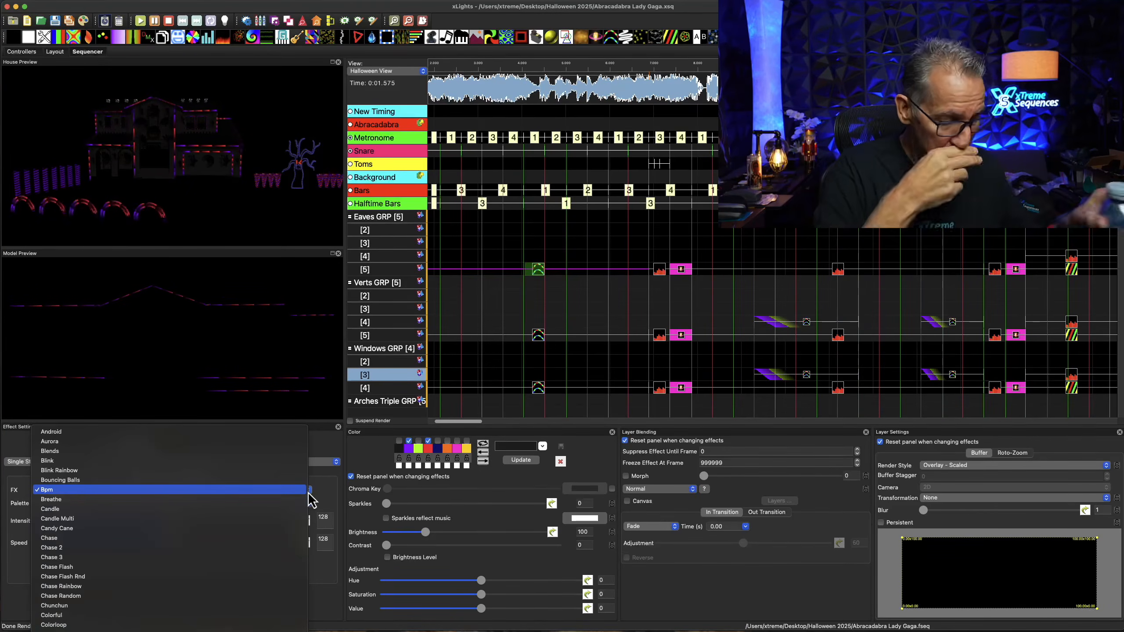
{"action": "left_click", "coordinate": [13, 461]}
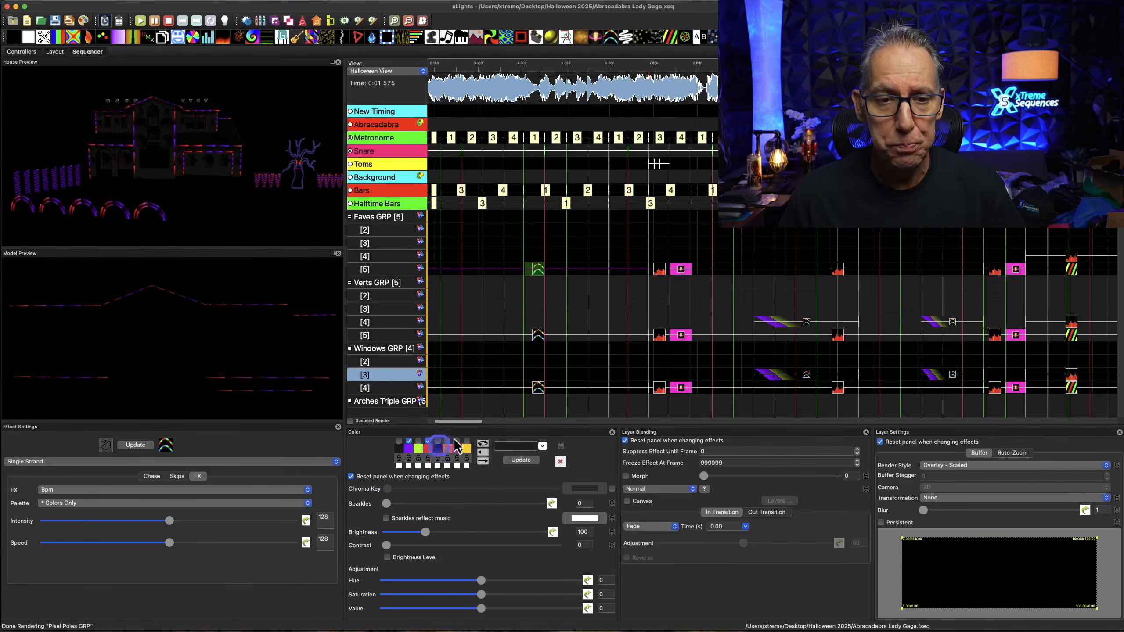
Take the VU Meter off Eaves GRP layer 4 to preview the layer 5 Spirals effect alone, and paste the VU Meter back
{"action": "left_click_drag", "start_coordinate": [471, 422], "coordinate": [506, 422]}
{"action": "left_click", "coordinate": [709, 271]}
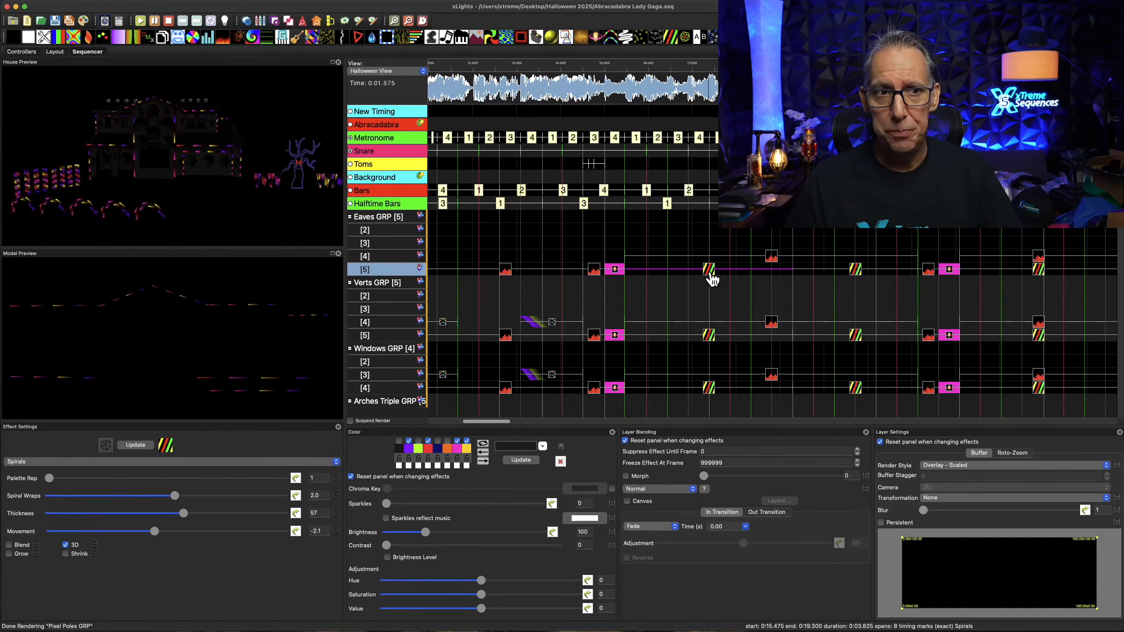
{"action": "left_click", "coordinate": [770, 261]}
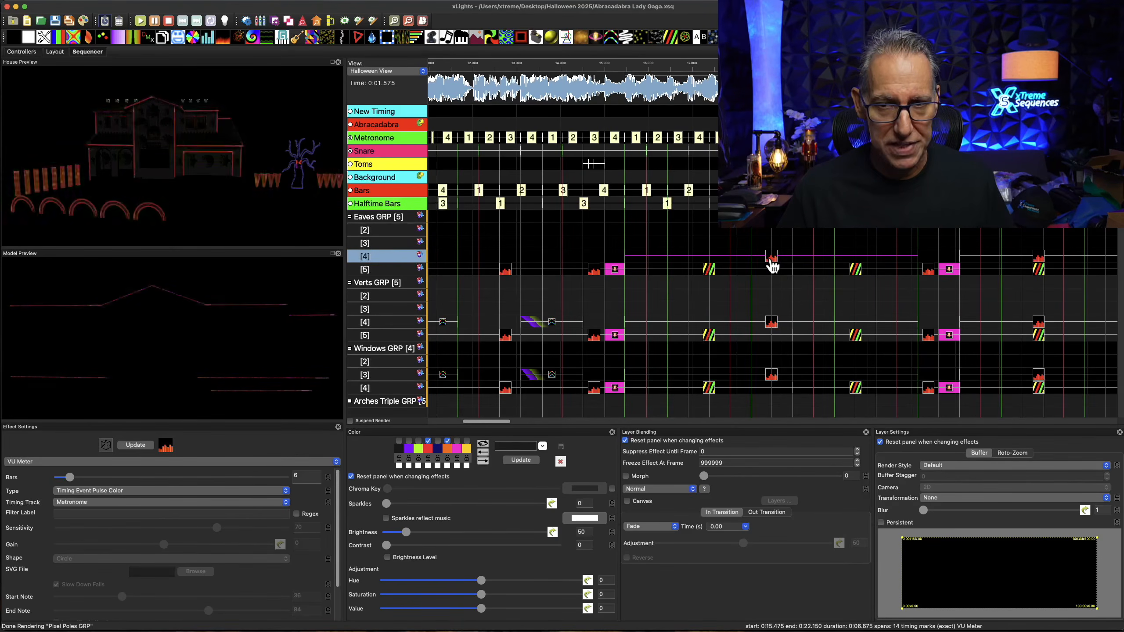
{"action": "left_click", "coordinate": [710, 269]}
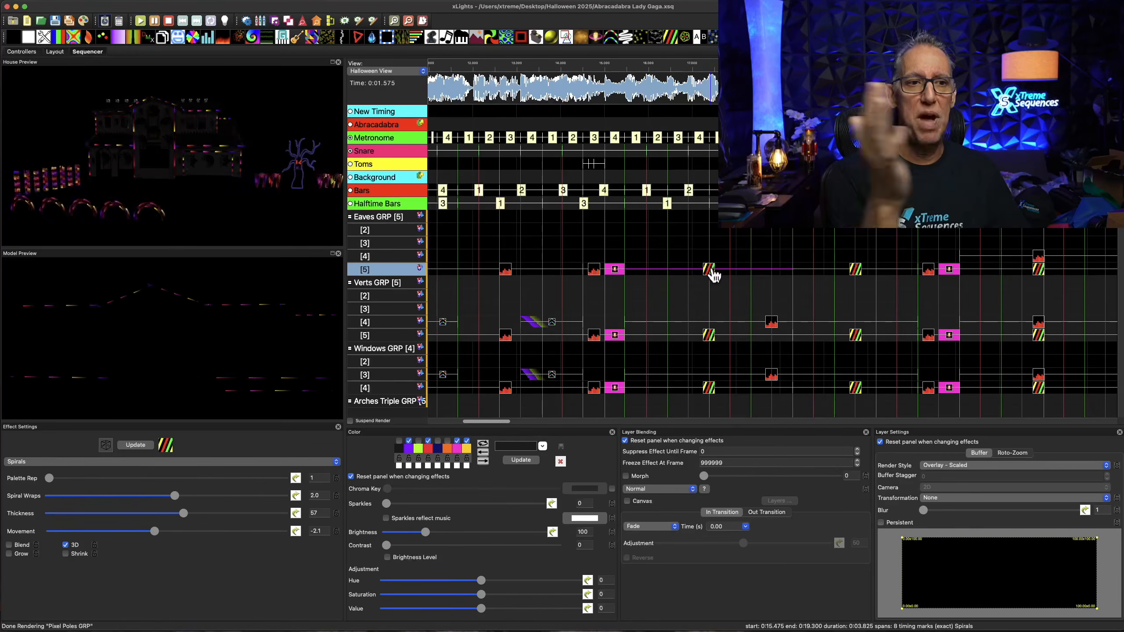
{"action": "left_click", "coordinate": [639, 261]}
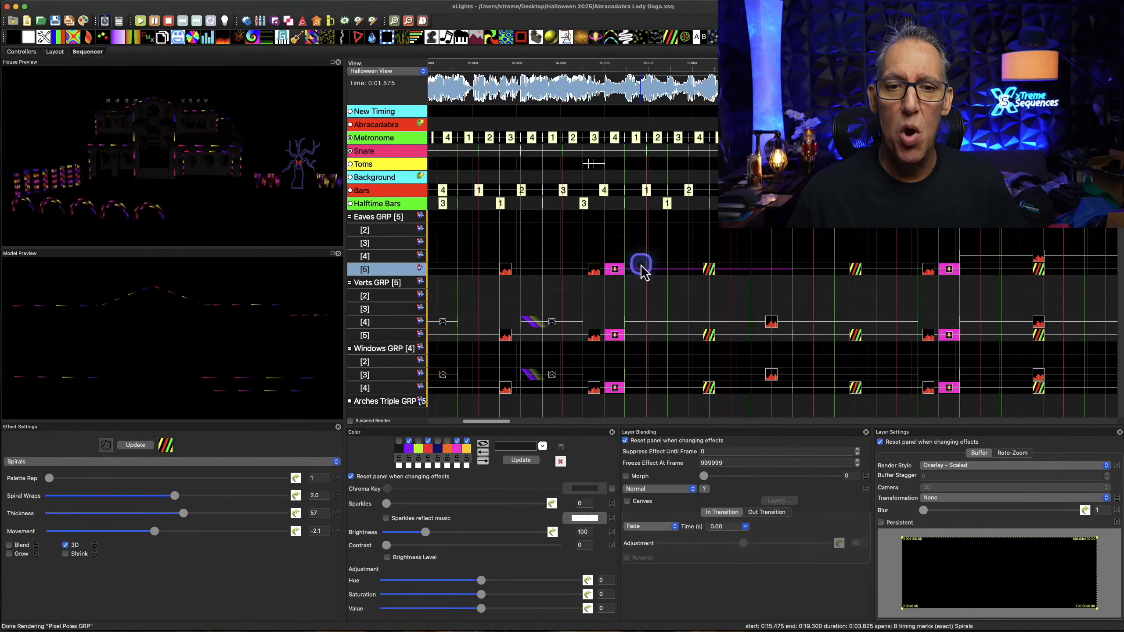
{"action": "key", "text": "super+v"}
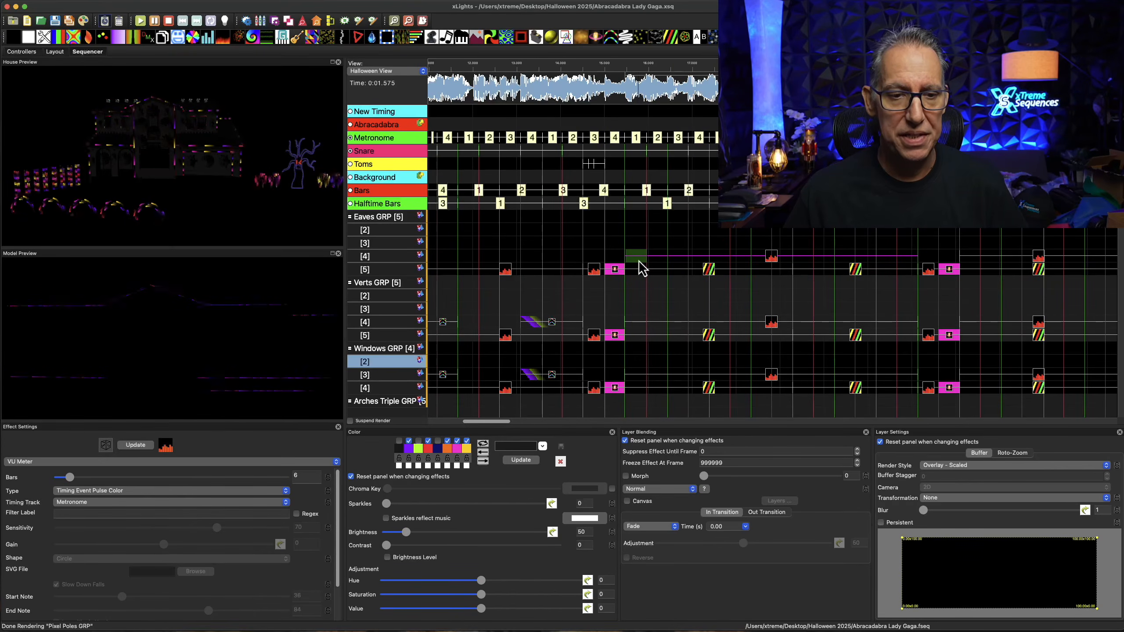
Compare the first Spirals effect on Eaves GRP layer 5 with the VU Meter layered over it on layer 4
{"action": "left_click", "coordinate": [644, 260]}
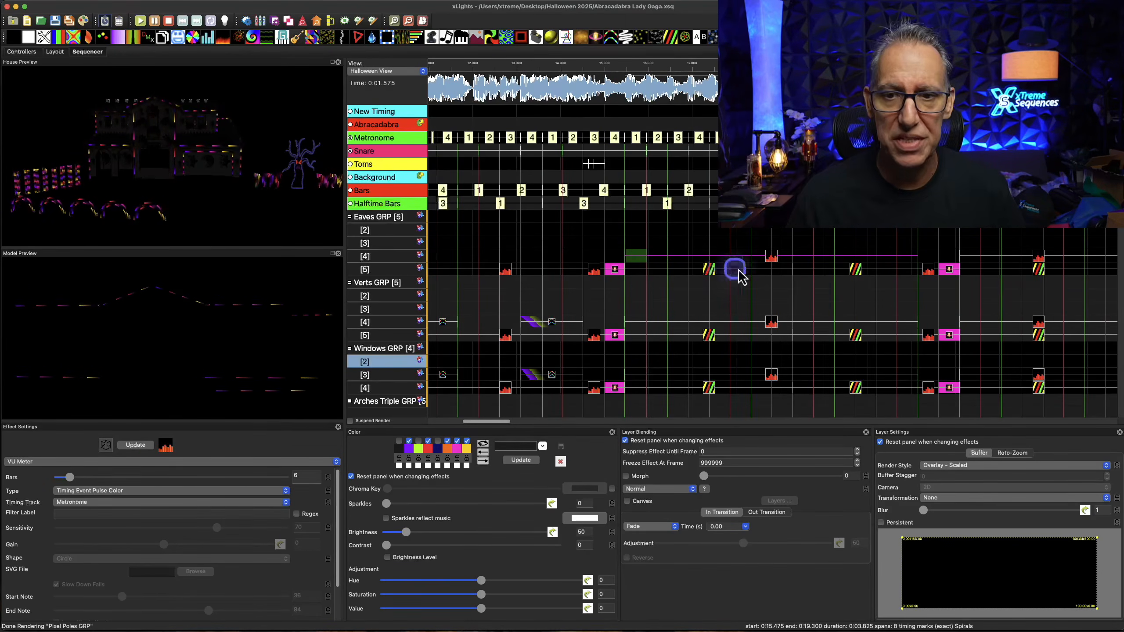
{"action": "left_click", "coordinate": [771, 257]}
{"action": "left_click", "coordinate": [710, 270]}
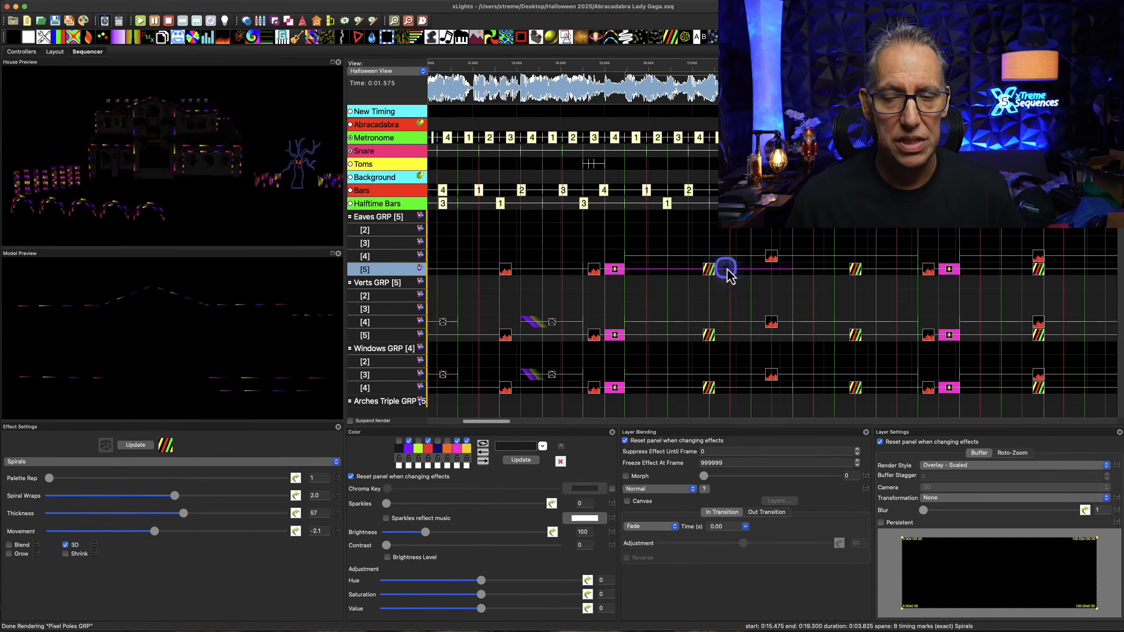
{"action": "left_click", "coordinate": [775, 259]}
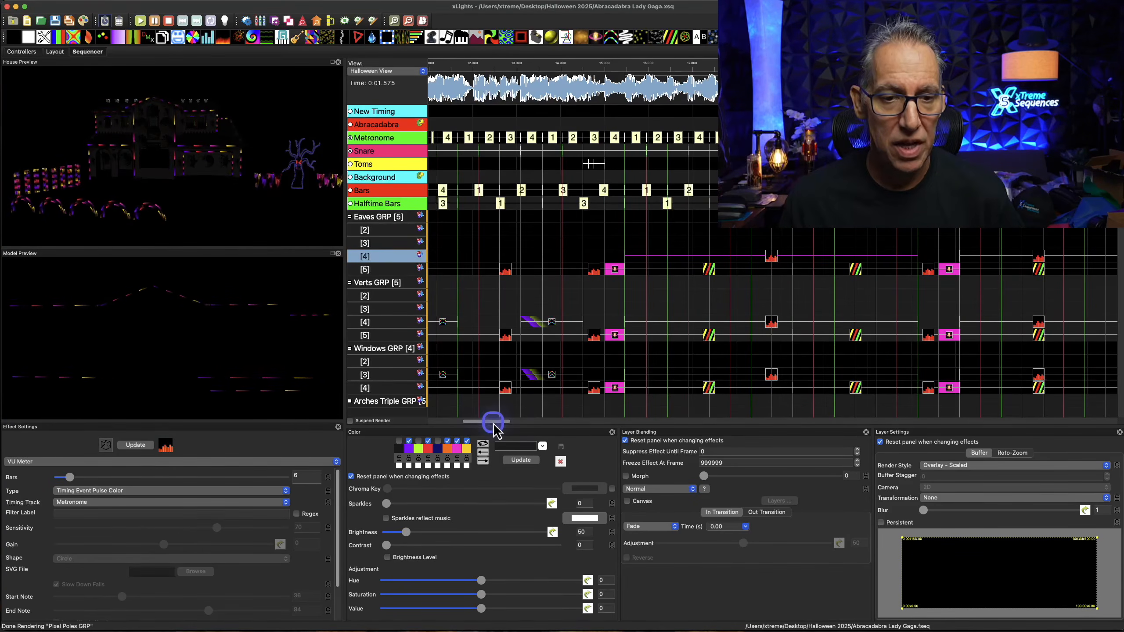
Preview the Single Strand chase on Eaves GRP layer 4 that starts at 0:30.725 and inspect its settings
{"action": "left_click_drag", "start_coordinate": [494, 423], "coordinate": [539, 427]}
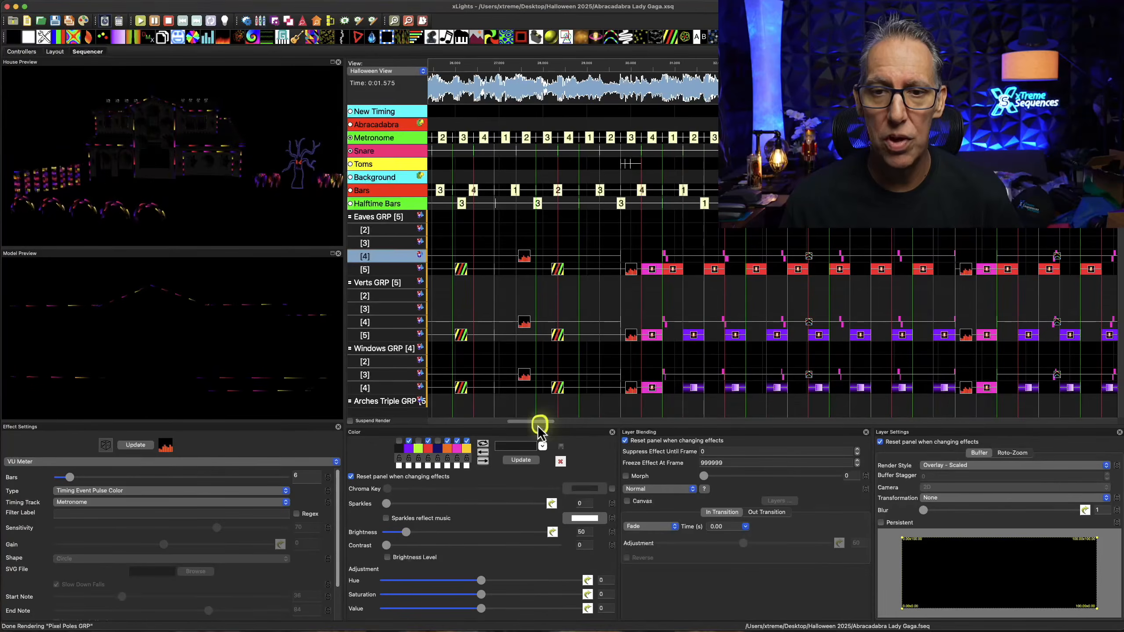
{"action": "left_click", "coordinate": [809, 259]}
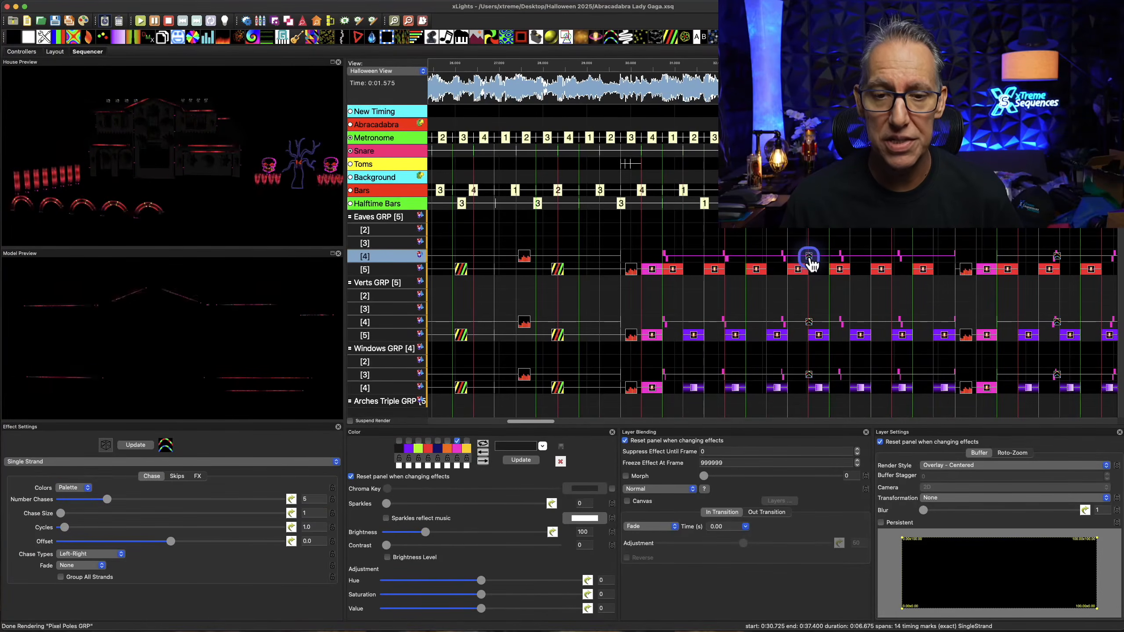
Preview the VU Meter on Arches Triple GRP layer 4 and the Wave effect that follows on layer 3
{"action": "left_click_drag", "start_coordinate": [540, 424], "coordinate": [538, 425]}
{"action": "scroll", "coordinate": [536, 370], "scroll_direction": "down", "scroll_amount": 3}
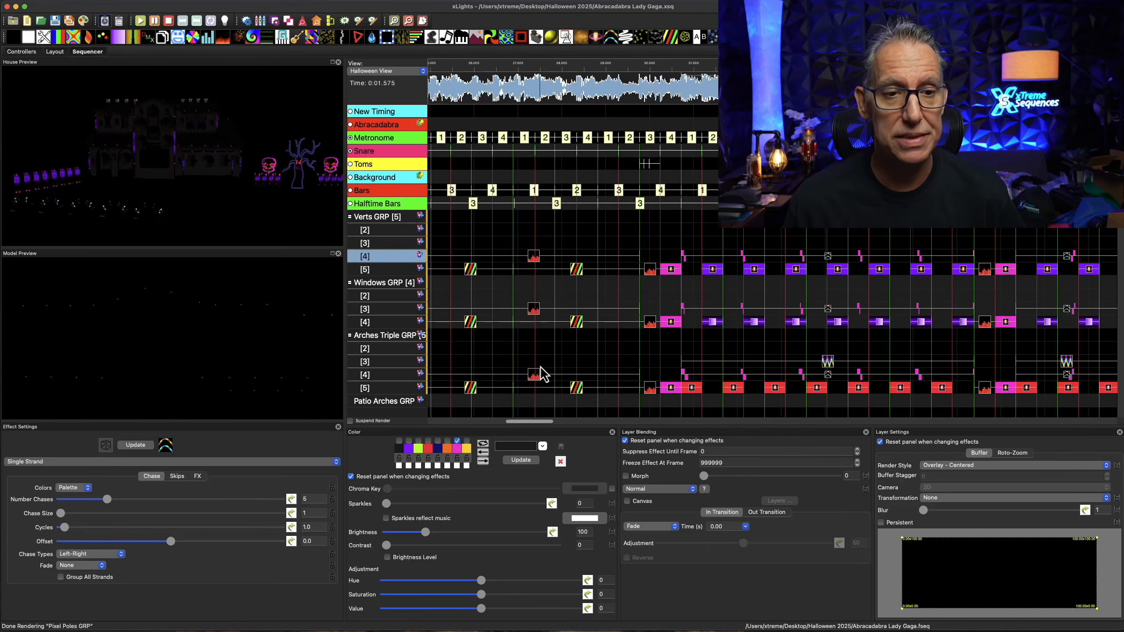
{"action": "scroll", "coordinate": [540, 341], "scroll_direction": "down", "scroll_amount": 3}
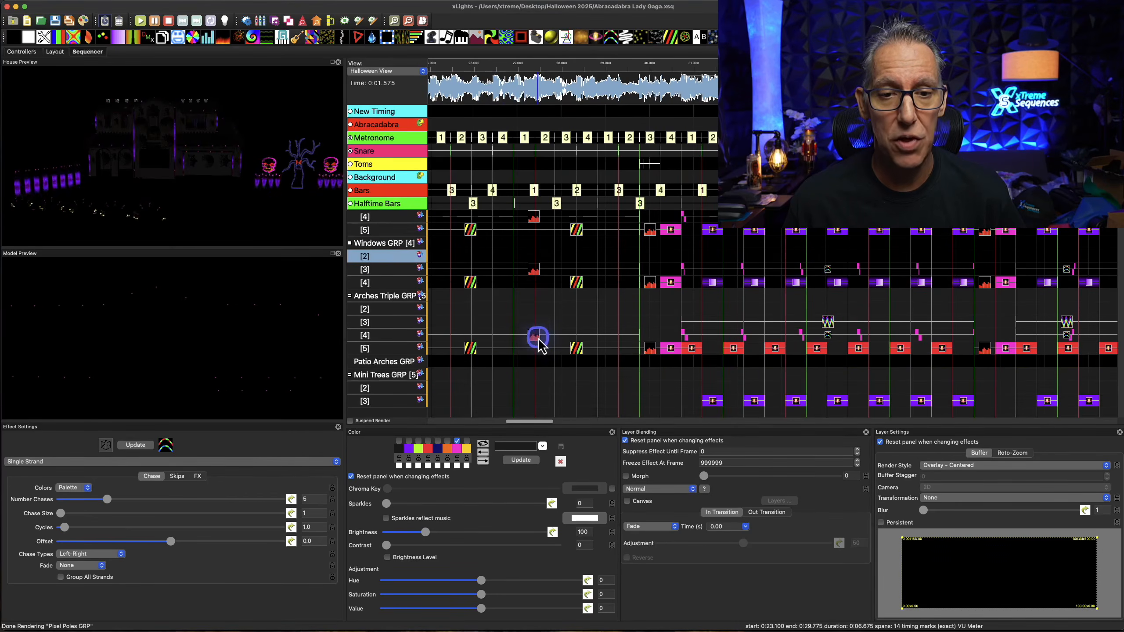
{"action": "left_click", "coordinate": [538, 339]}
{"action": "scroll", "coordinate": [663, 341], "scroll_direction": "down", "scroll_amount": 2}
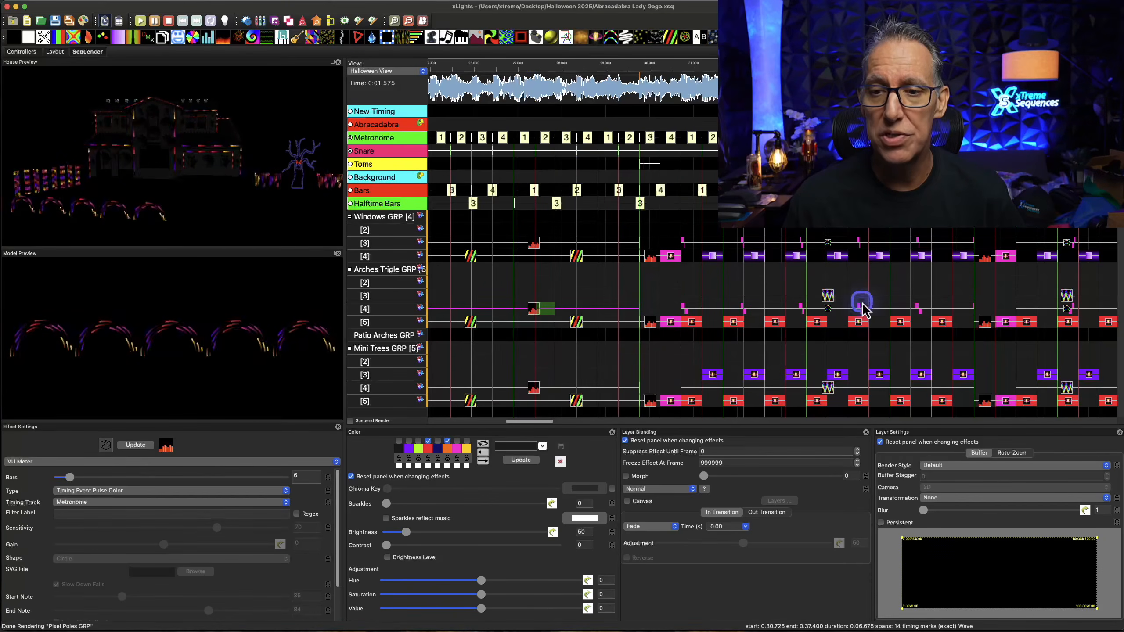
{"action": "left_click", "coordinate": [827, 299]}
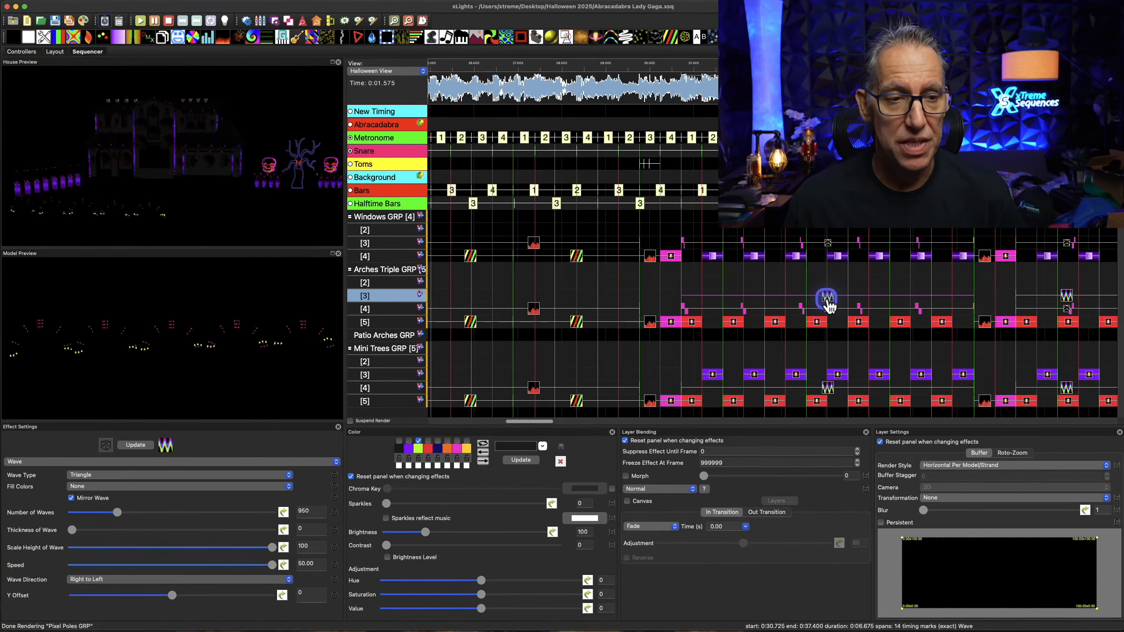